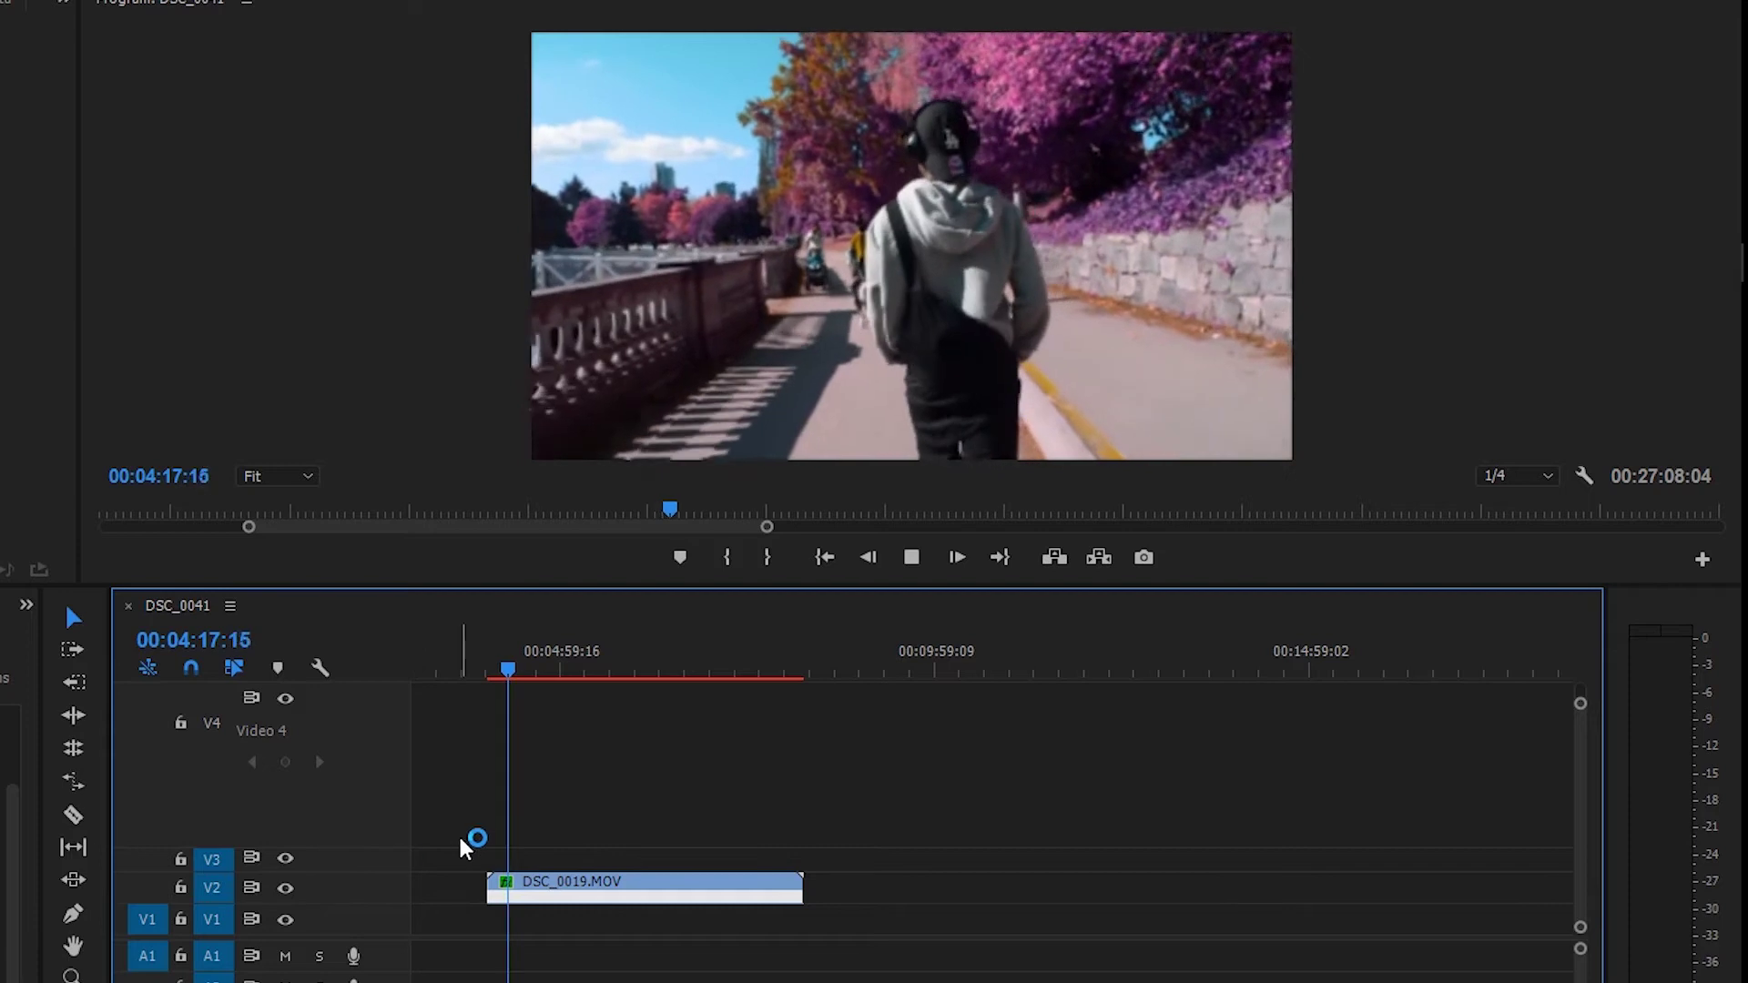
Step: Show the Time Remapping Speed keyframes on the DSC_0019.MOV clip in the timeline
left_click_drag(515, 671, 500, 671)
right_click(577, 897)
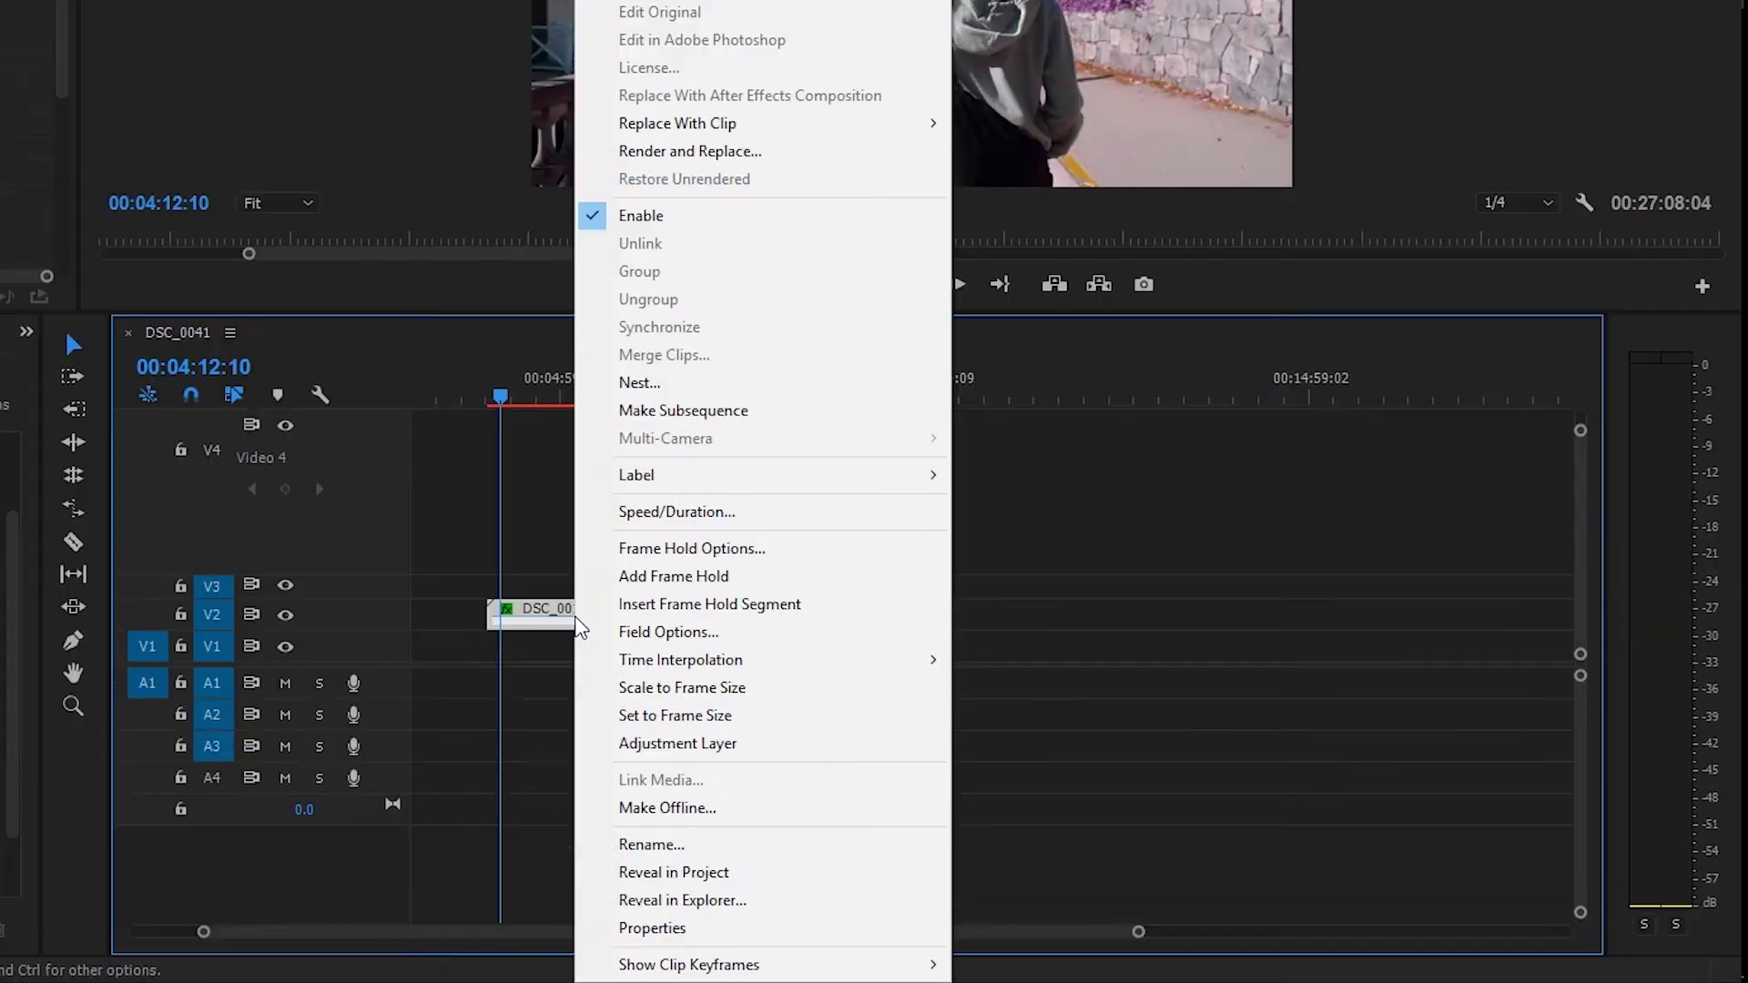
mouse_move(719, 967)
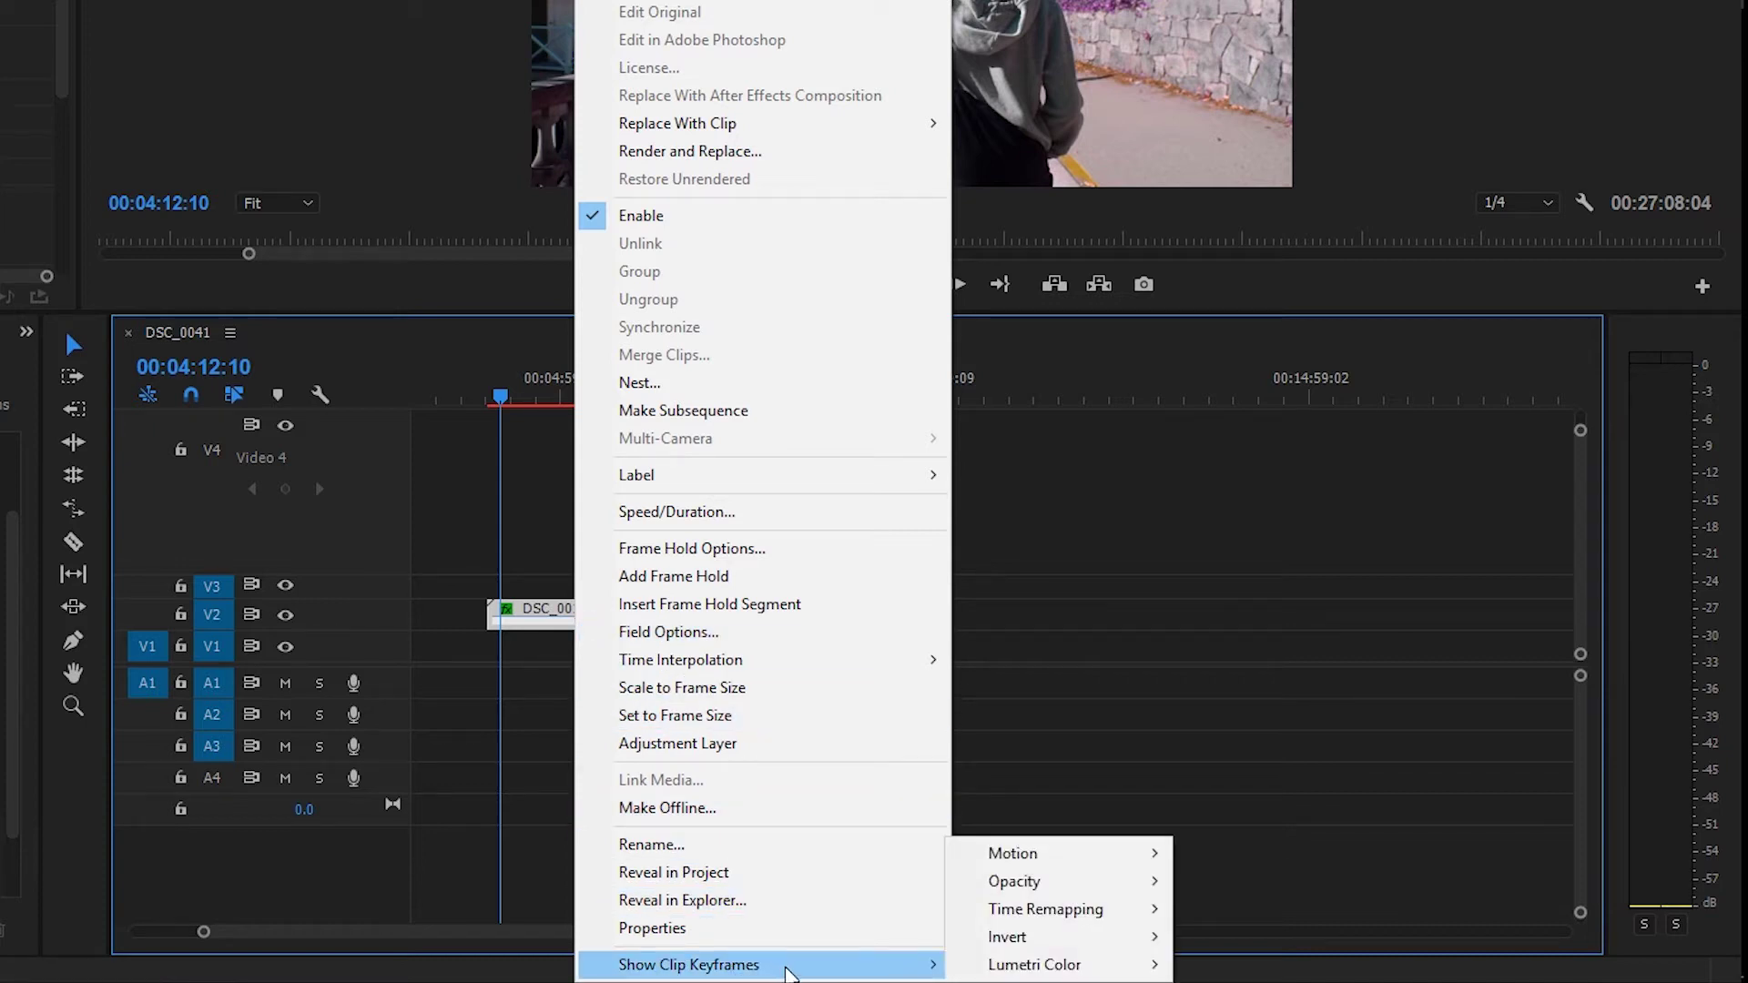
mouse_move(1045, 915)
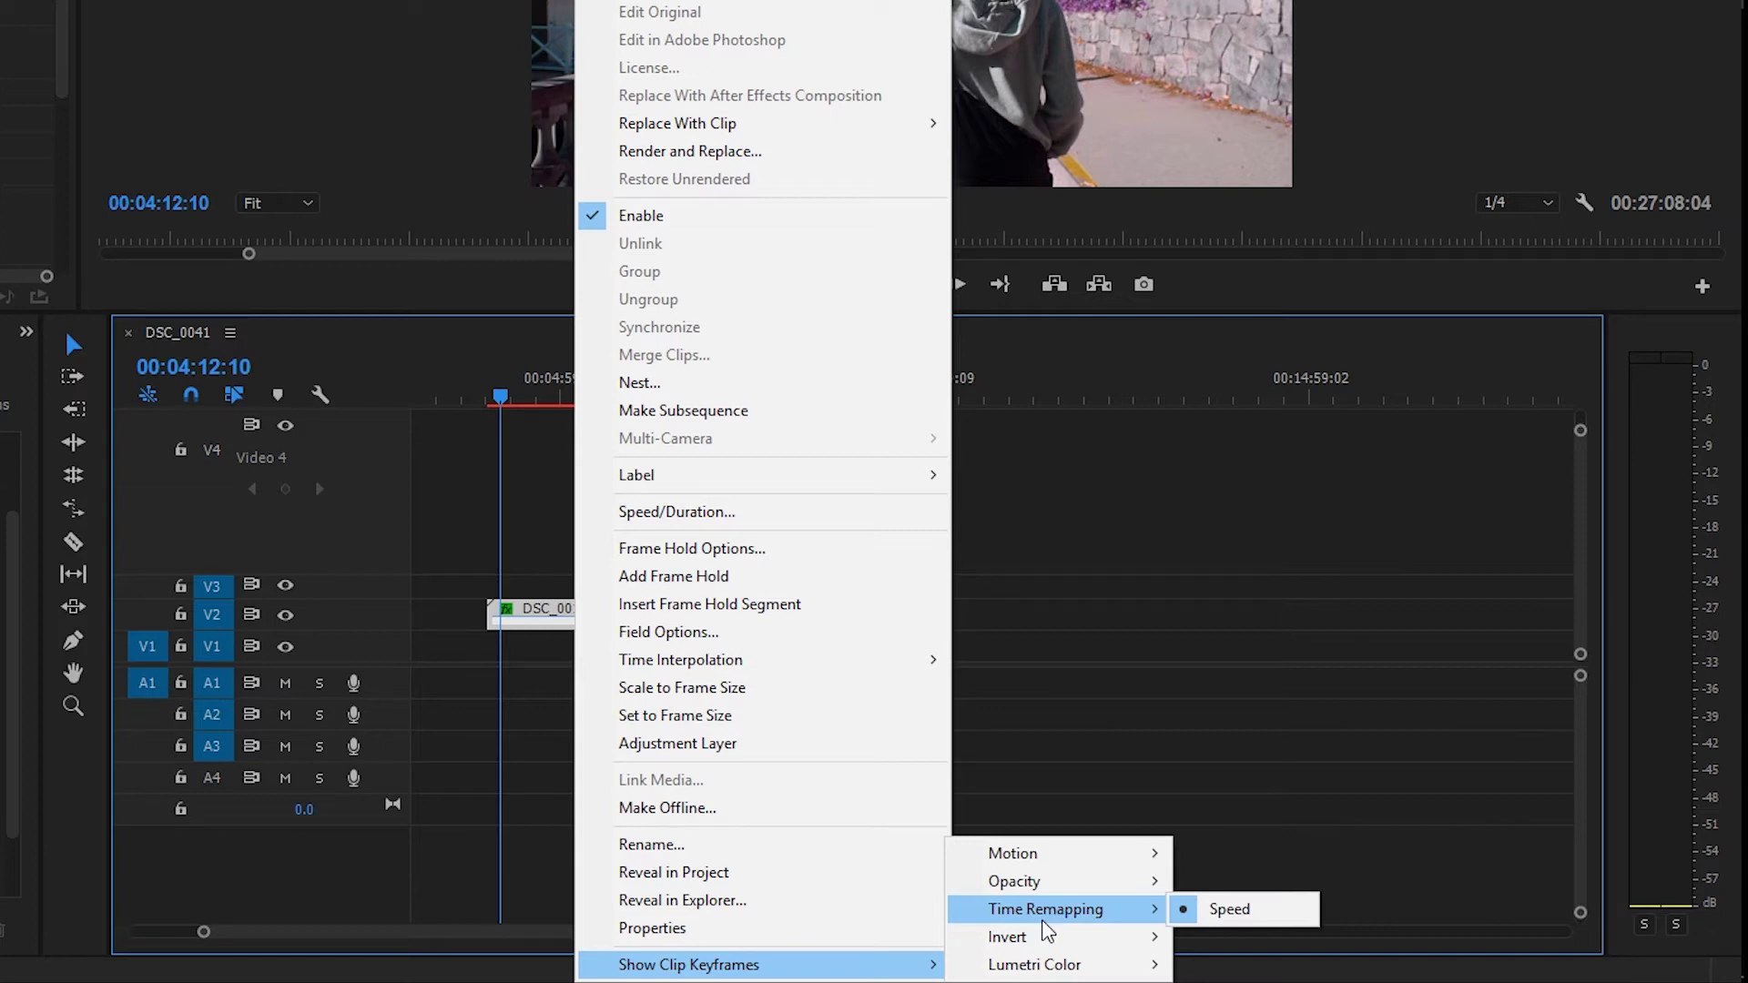
left_click(1269, 922)
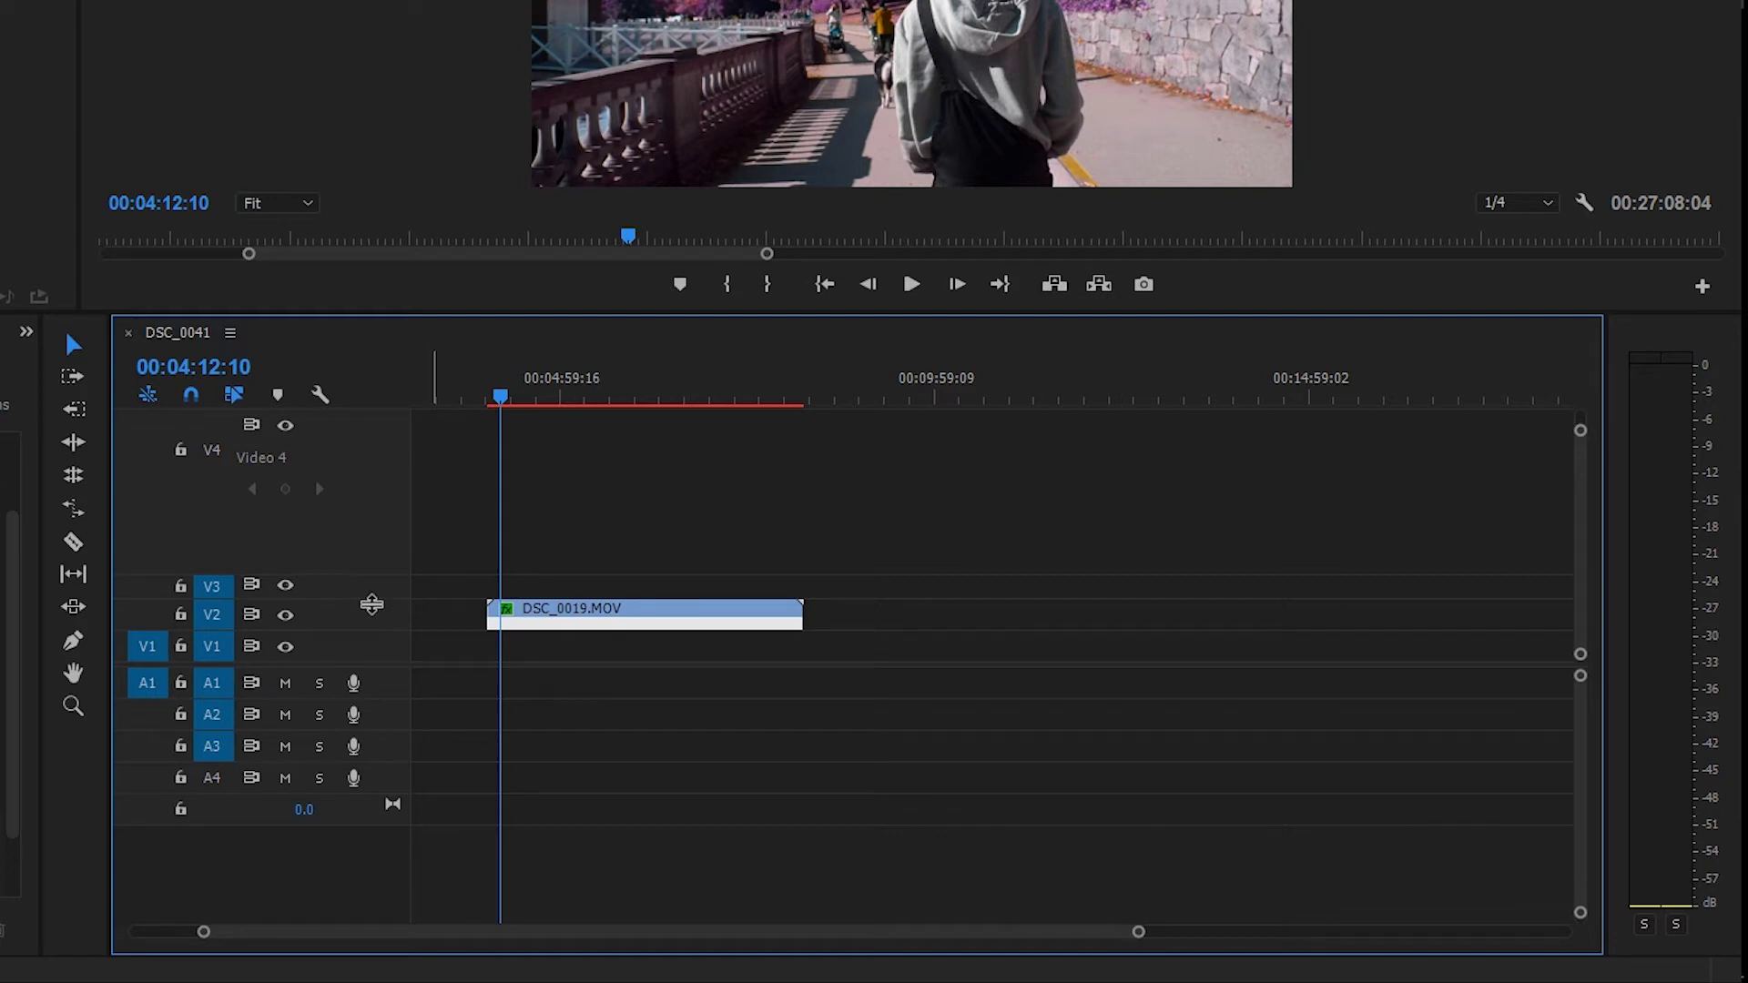
Step: Enlarge the Video 2 track to expose the clip's speed line and preview the clip from its start
left_click_drag(371, 604, 385, 499)
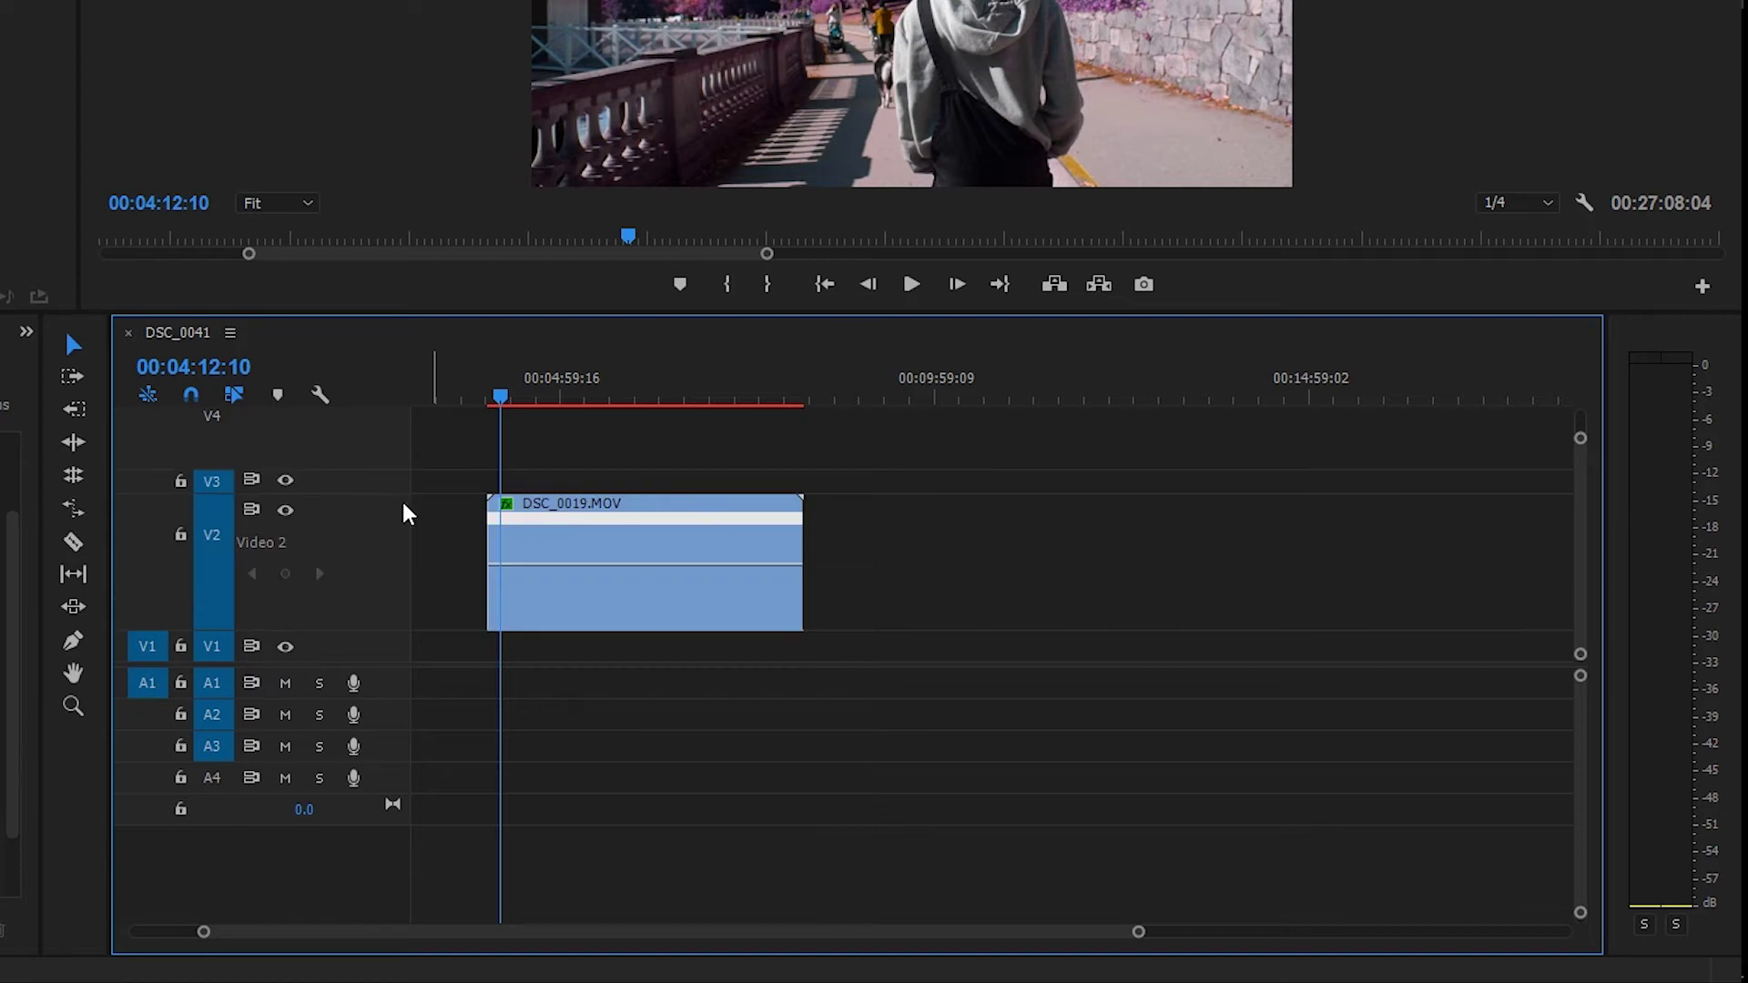
key("equal")
key("equal")
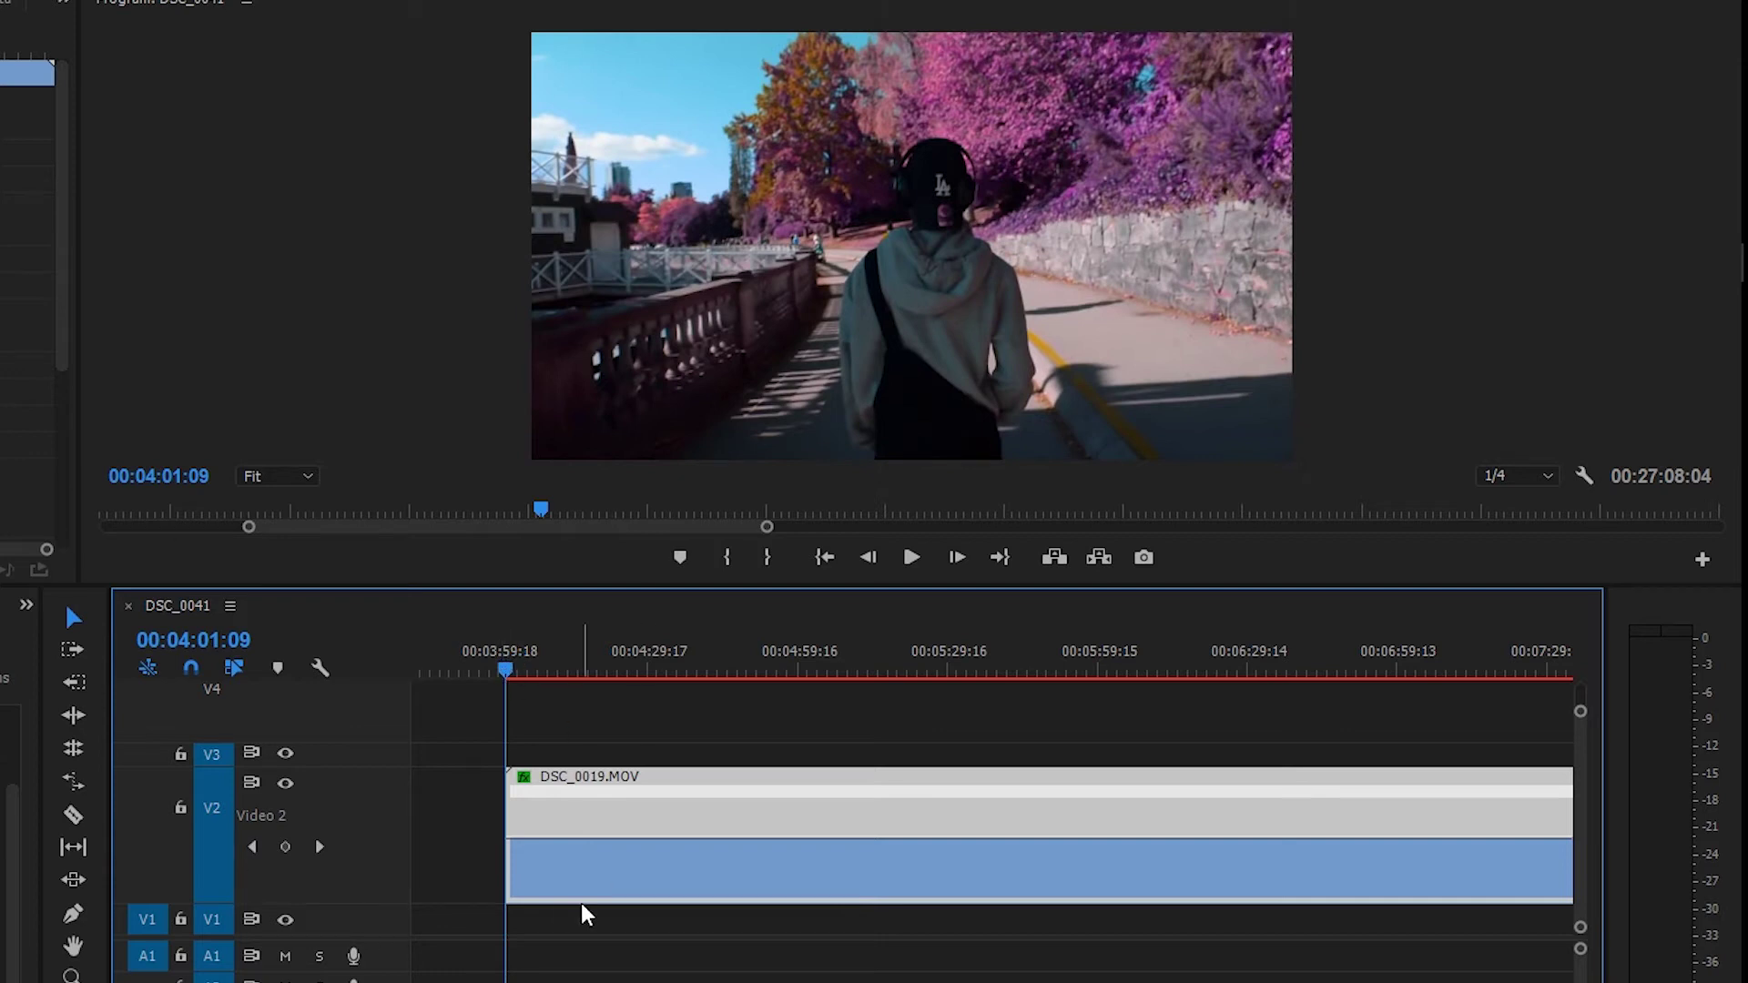
key("space")
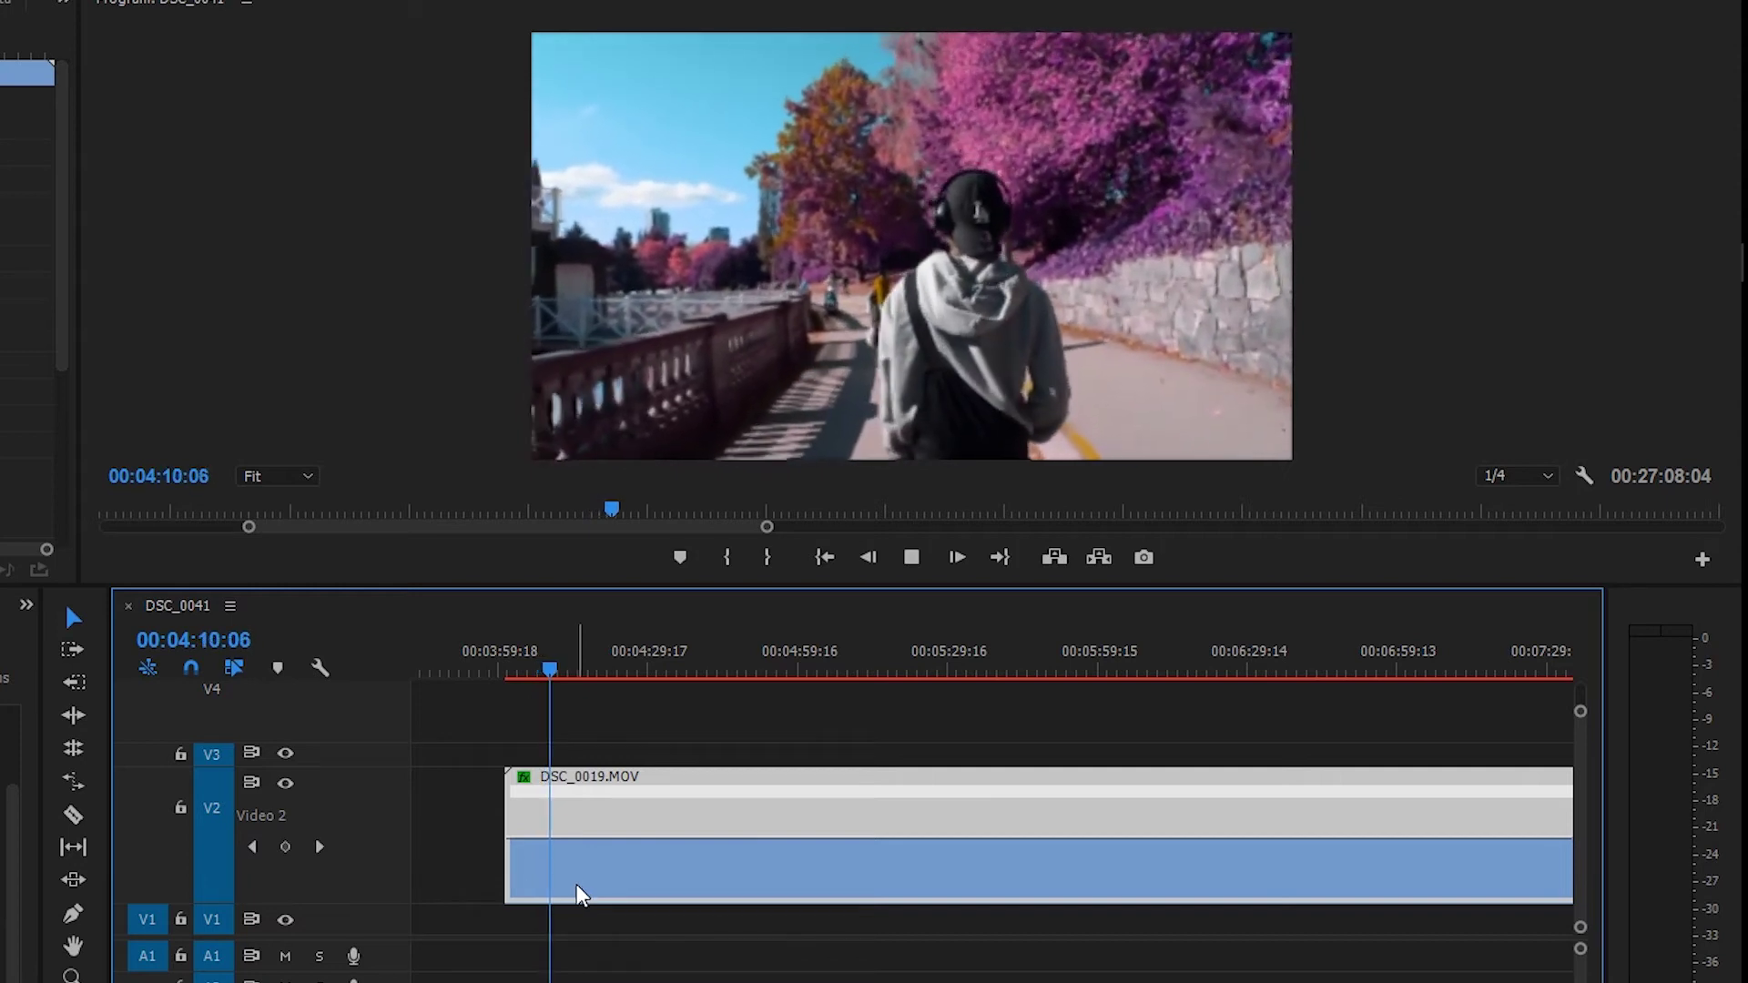
key("space")
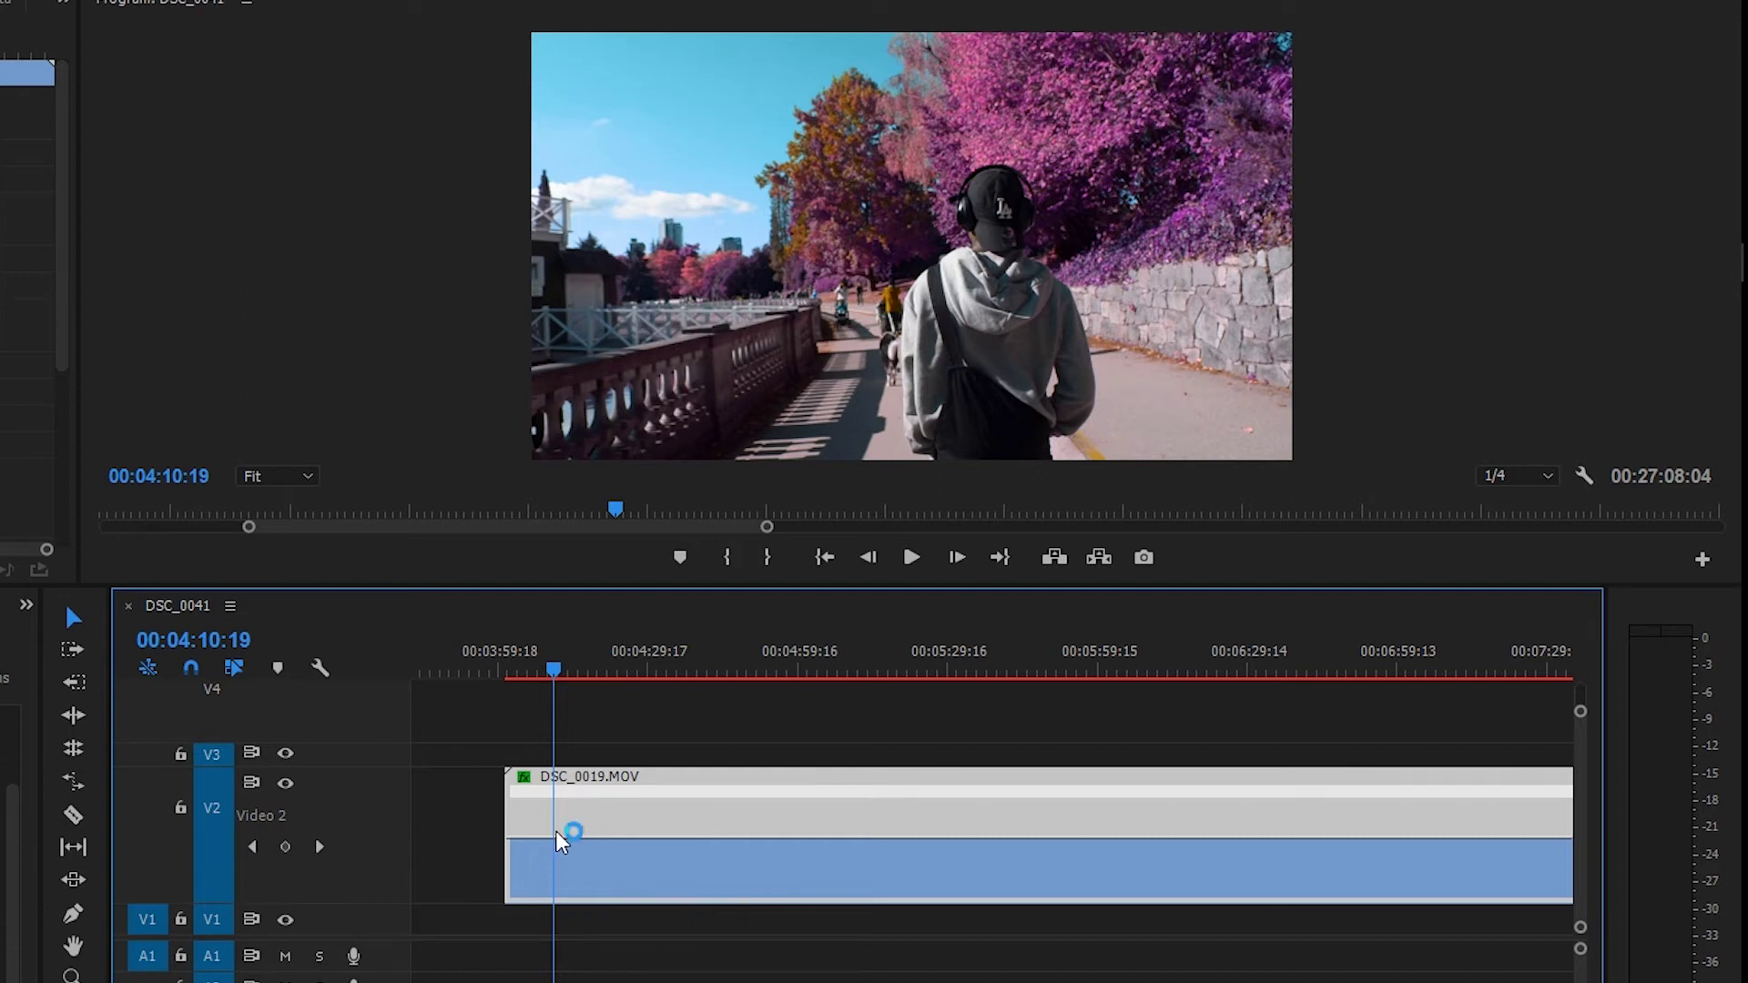
Step: Raise the speed line of the whole DSC_0019.MOV clip and preview the faster playback
mouse_move(521, 838)
left_mouse_down()
mouse_move(521, 863)
mouse_move(521, 830)
left_mouse_up()
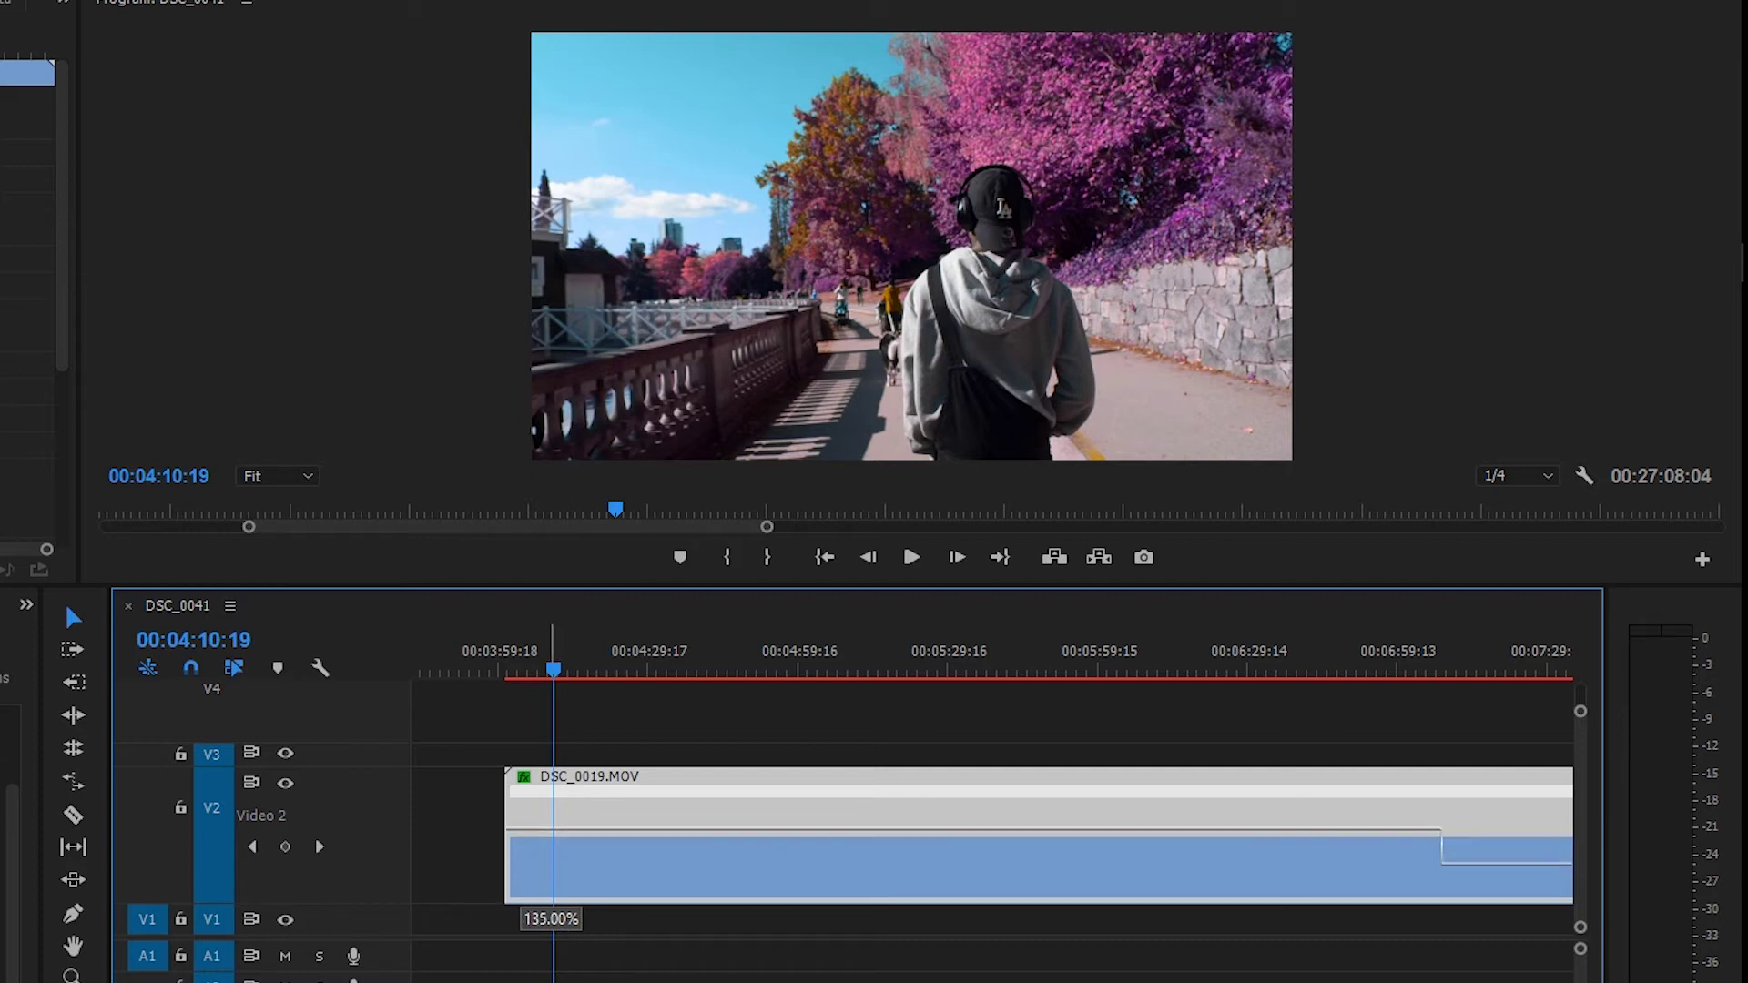
left_click_drag(521, 830, 521, 826)
mouse_move(554, 649)
left_mouse_down()
mouse_move(581, 650)
mouse_move(527, 658)
left_mouse_up()
key("space")
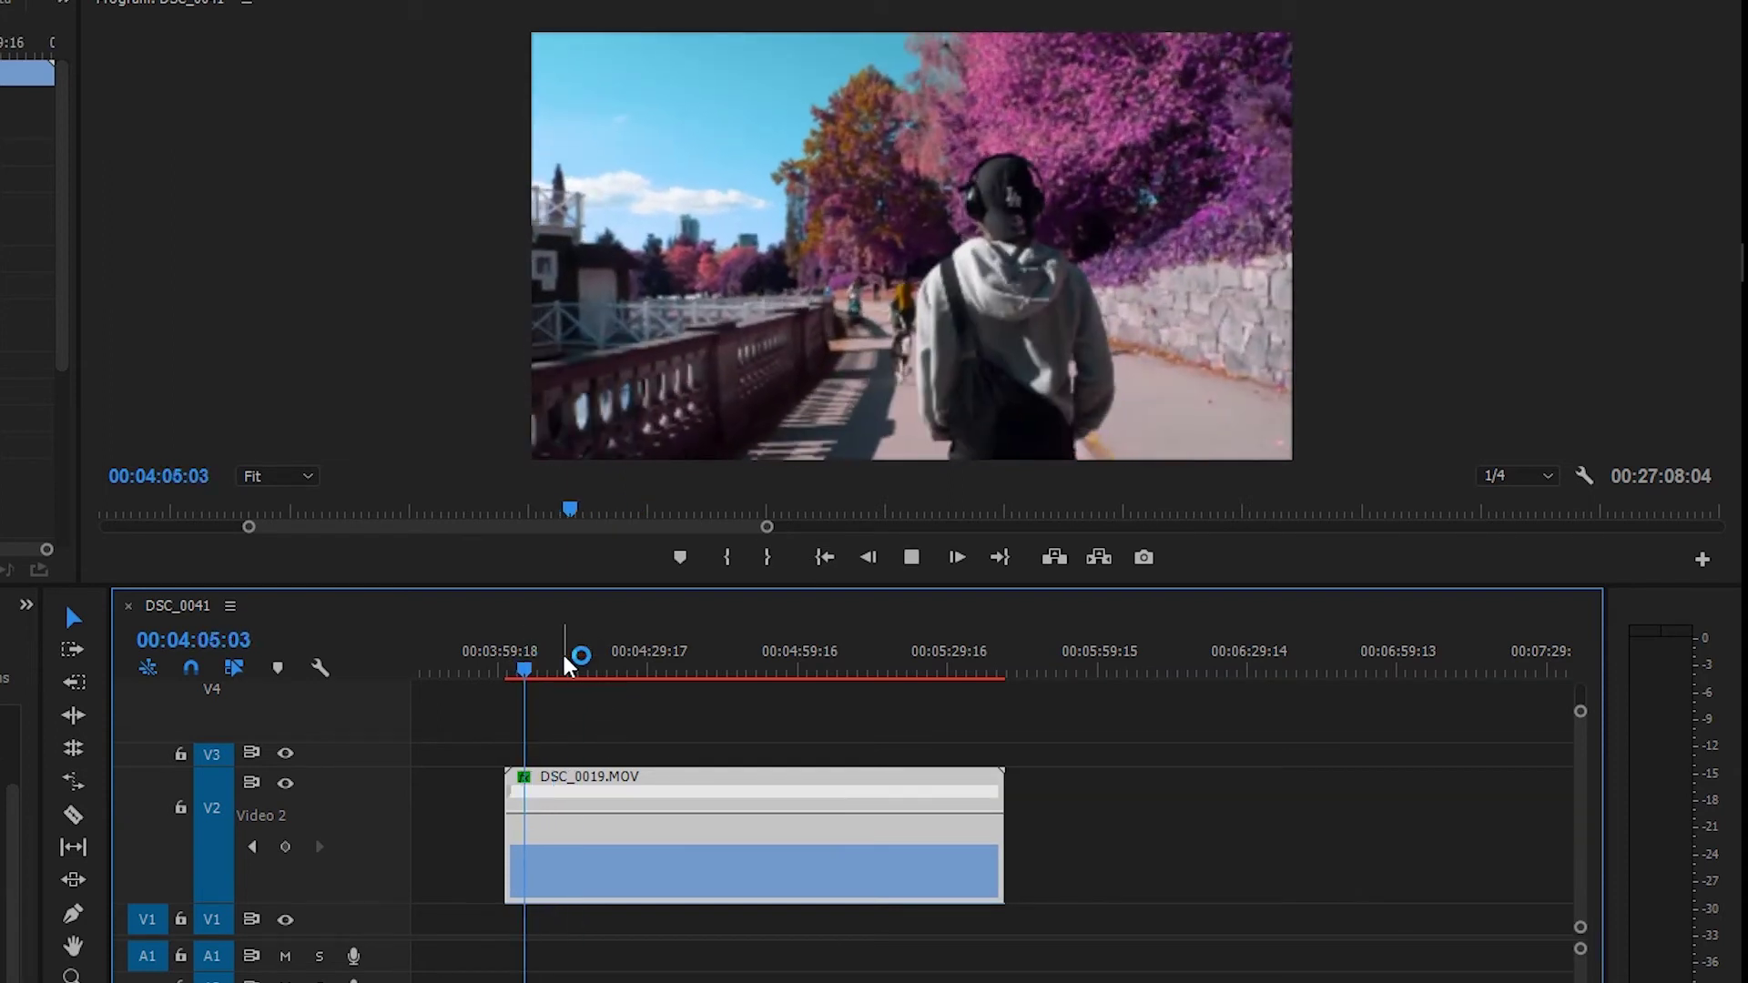
key("space")
Step: Lower the speed line of the whole clip and preview the slower playback
left_click_drag(571, 813, 571, 850)
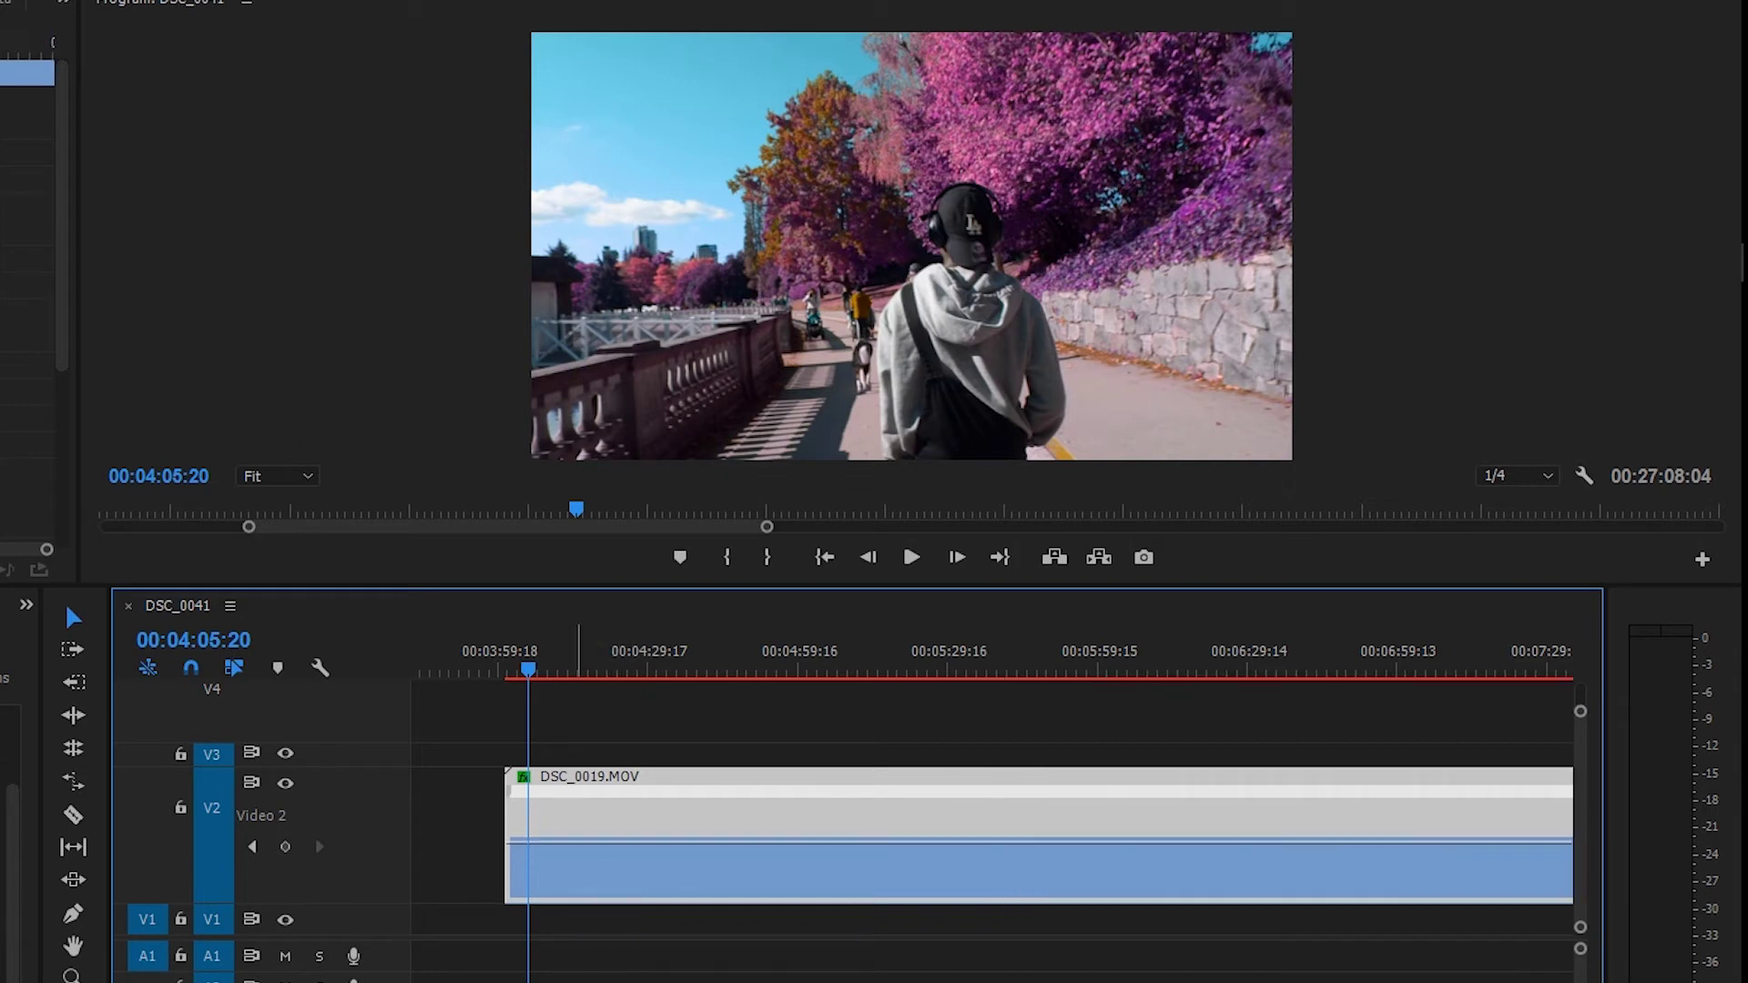
key("space")
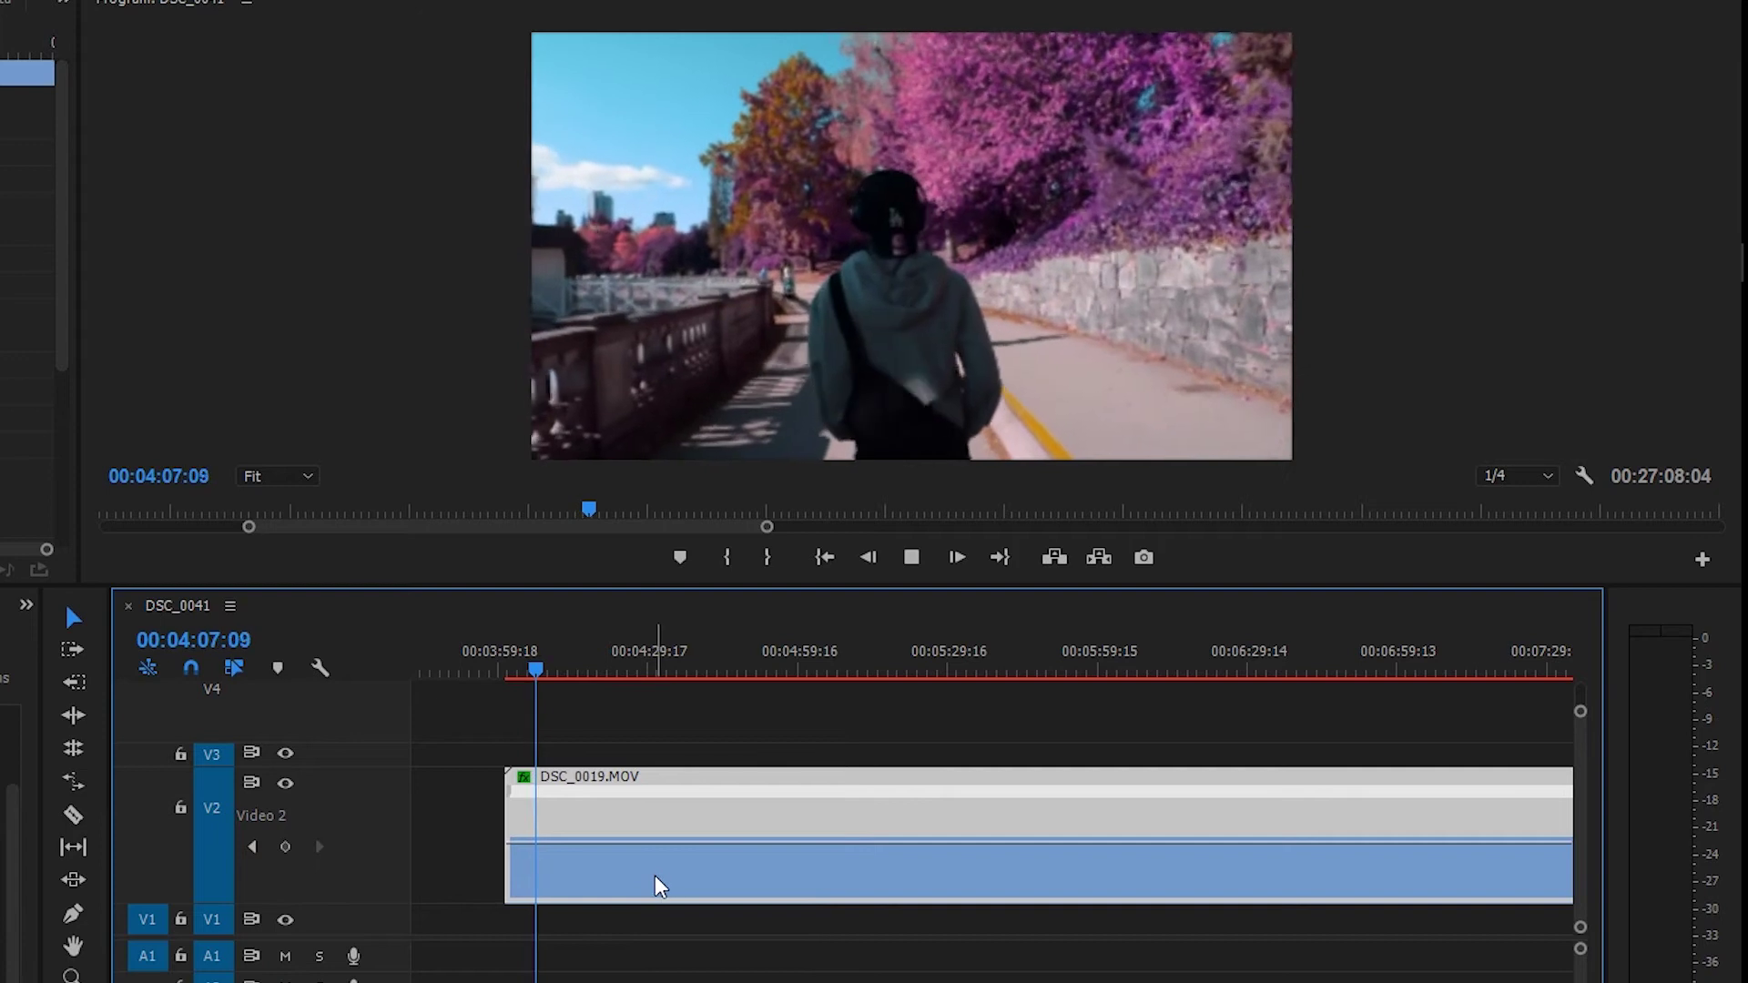
key("space")
Step: Raise the whole clip's speed line sharply and preview the fast motion from the clip's beginning
left_click_drag(600, 839, 599, 786)
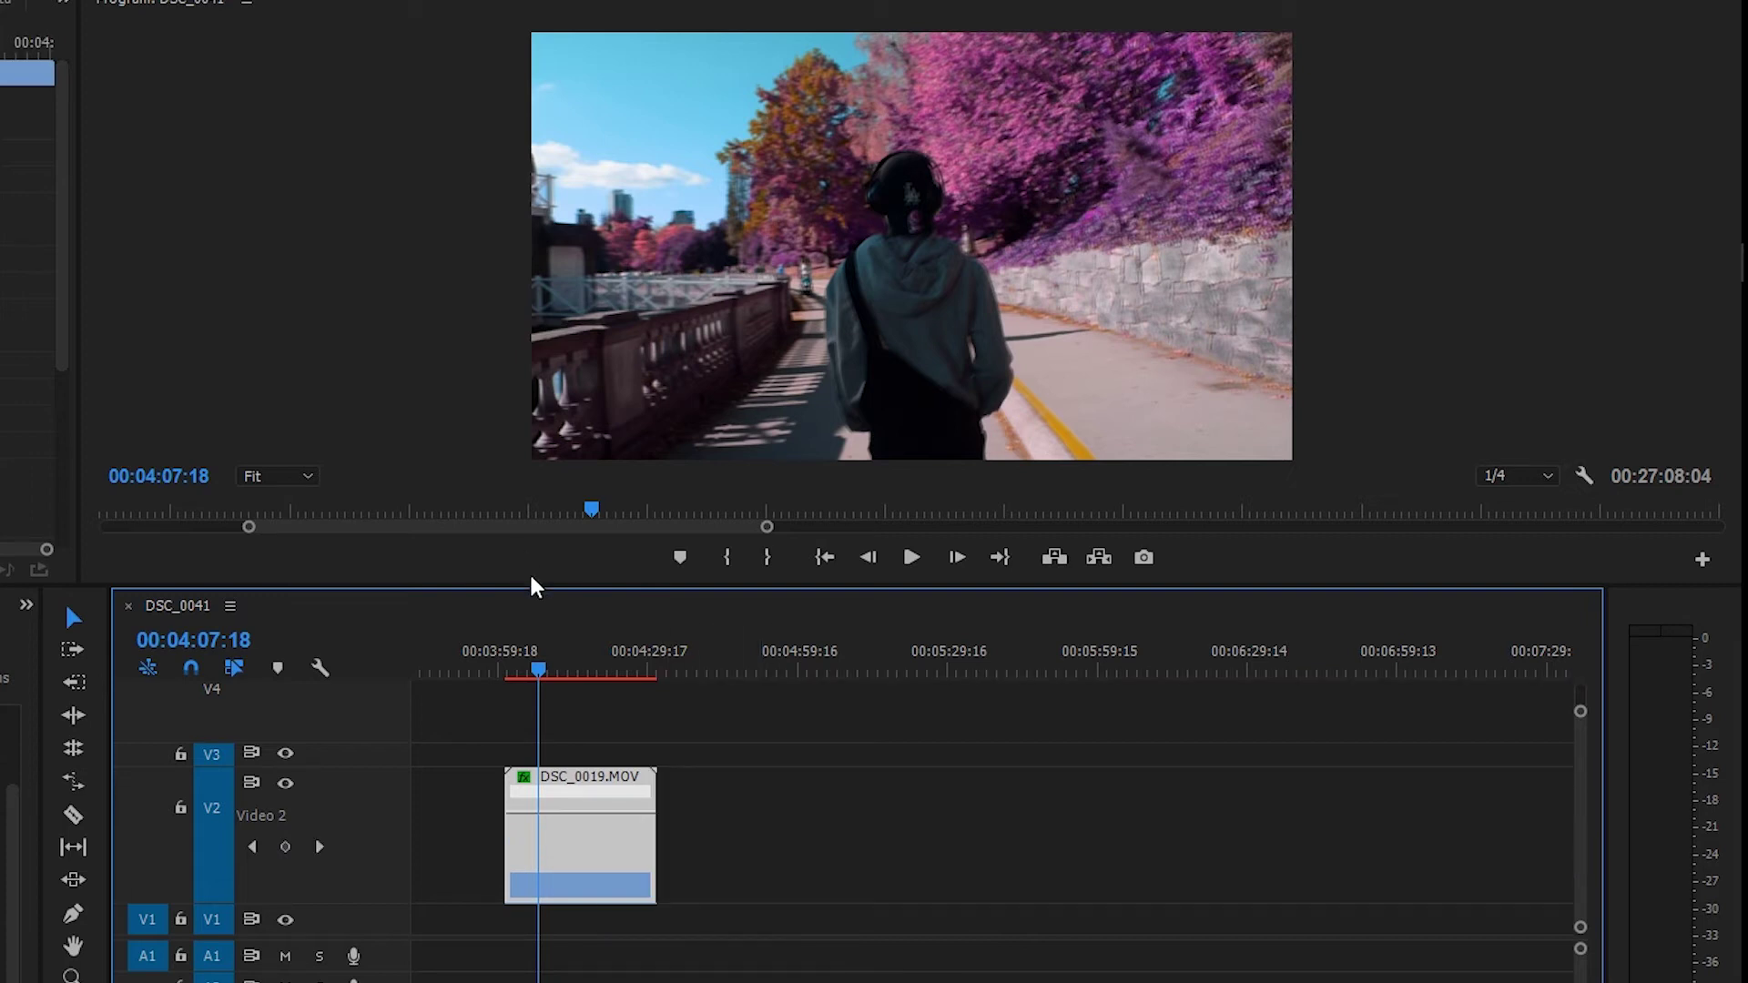
left_click(500, 674)
key("space")
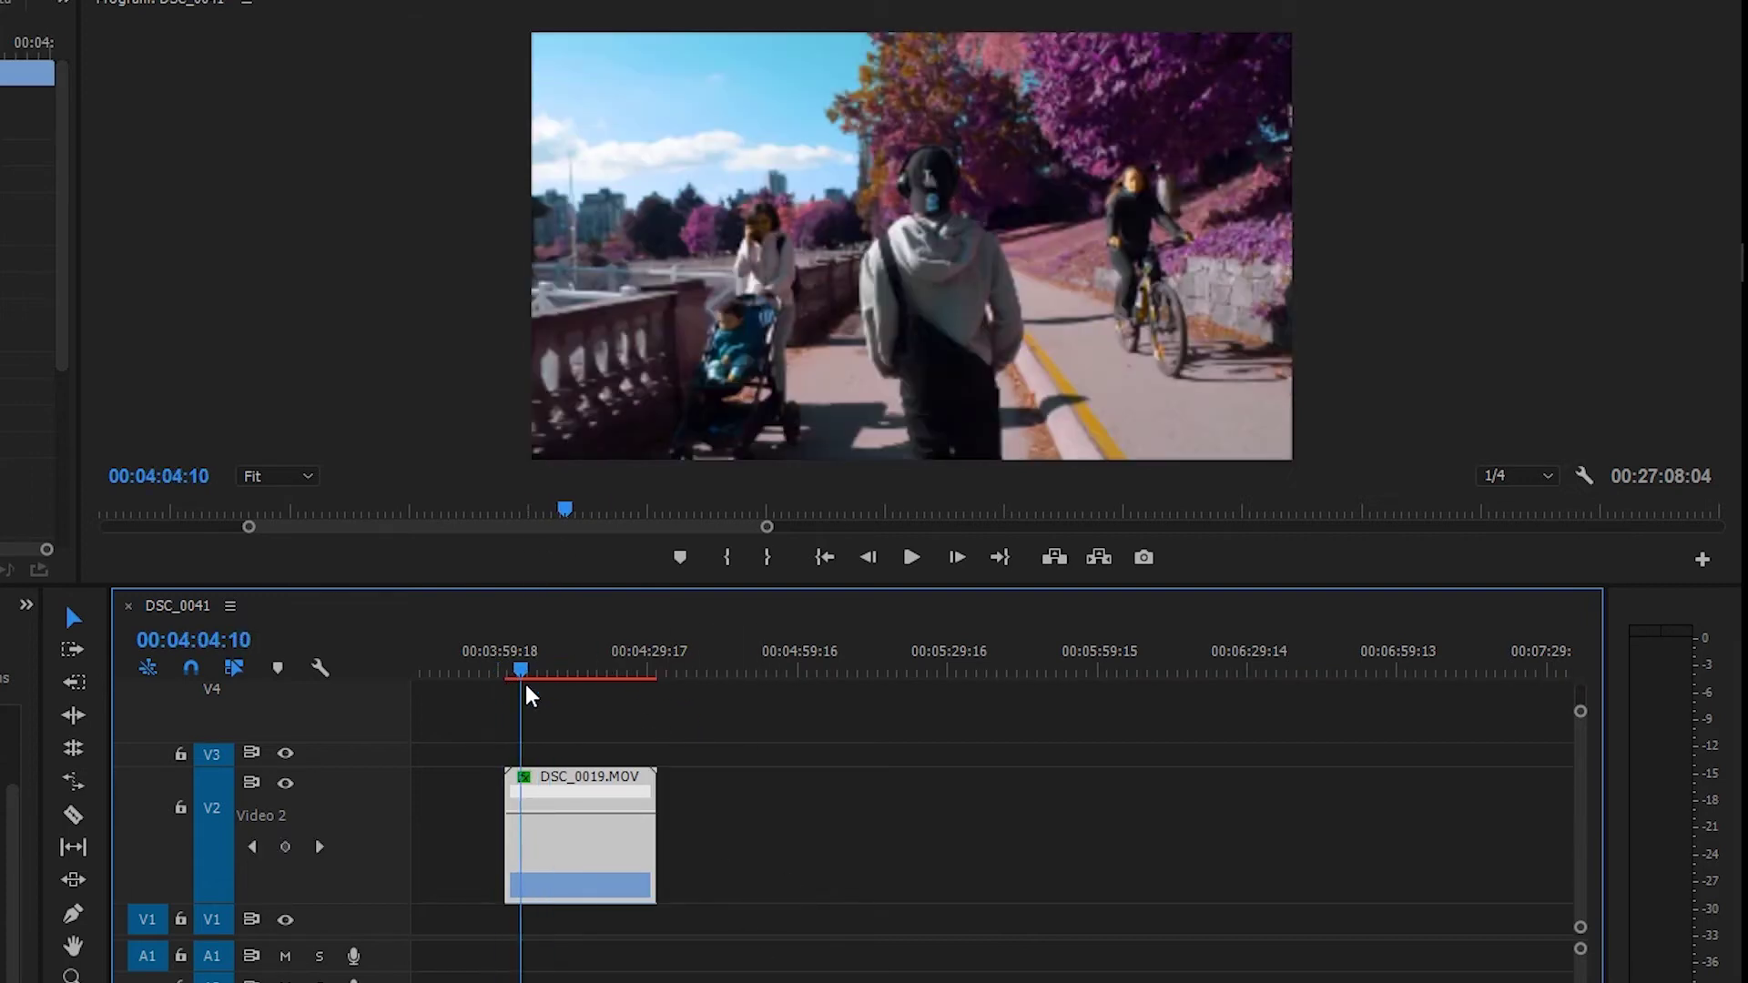
key("equal")
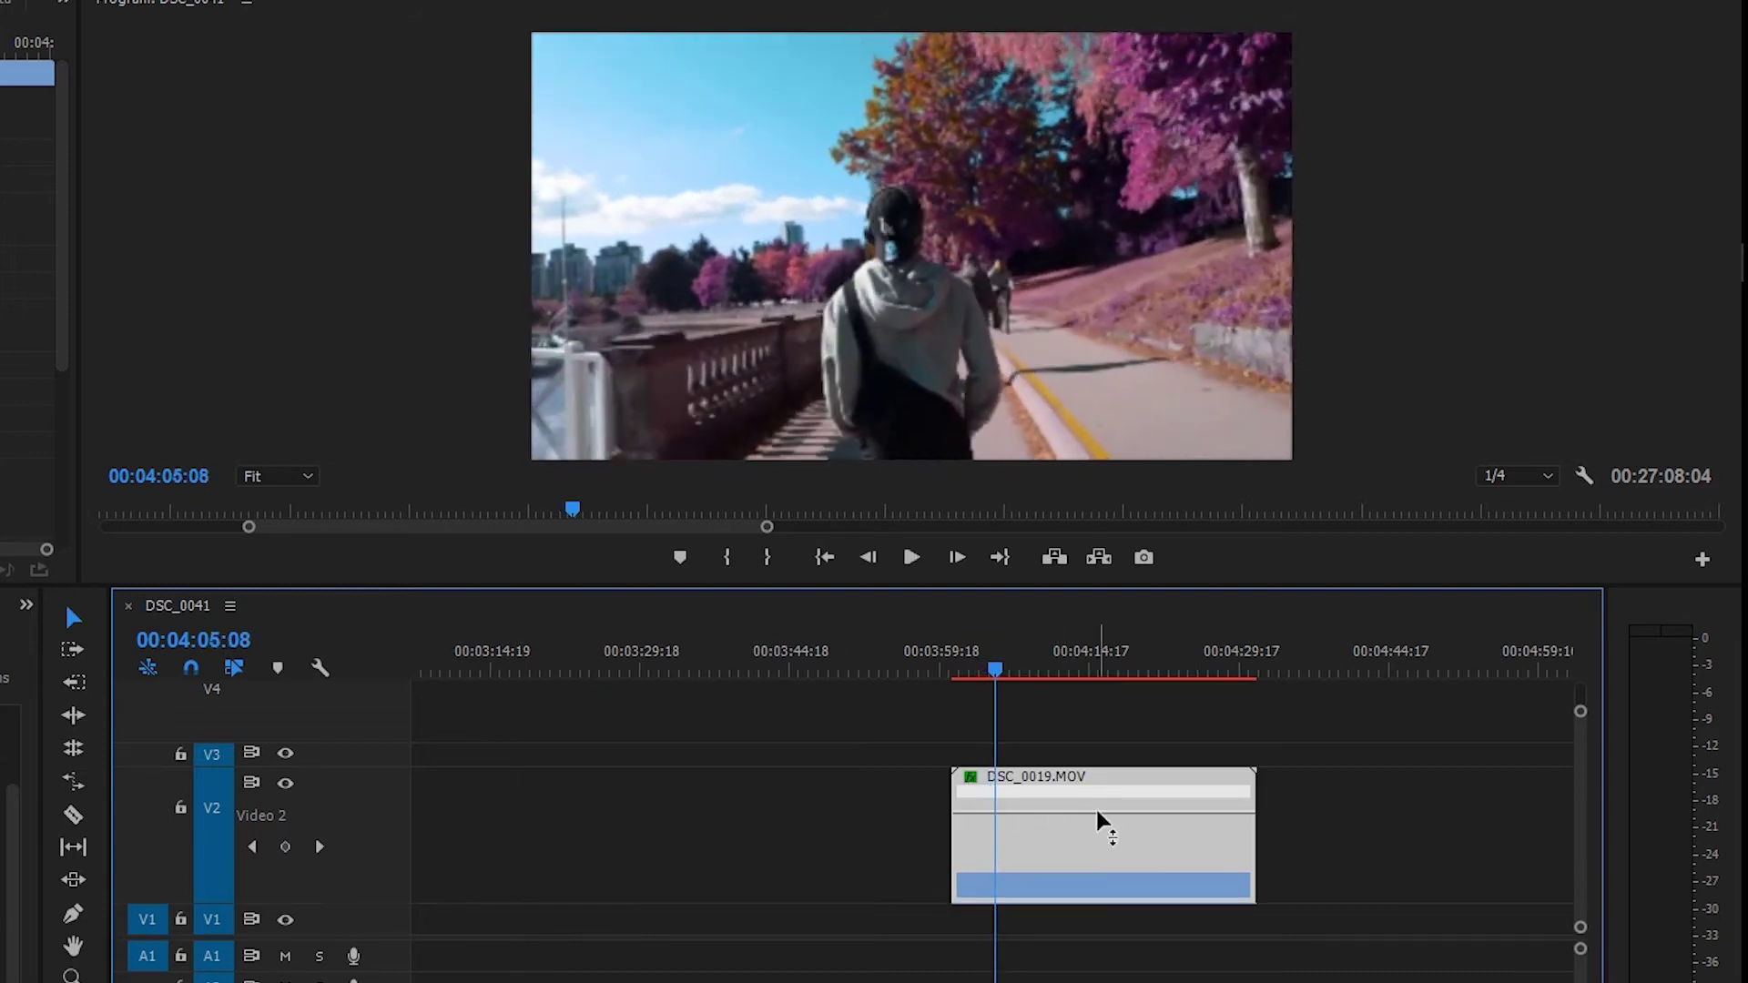
key("space")
Step: Add a speed keyframe to the DSC_0019.MOV clip at 00:04:05:20
key("Left")
key("Left")
key("Left")
key("Left")
key("Left")
key("Left")
key("Left")
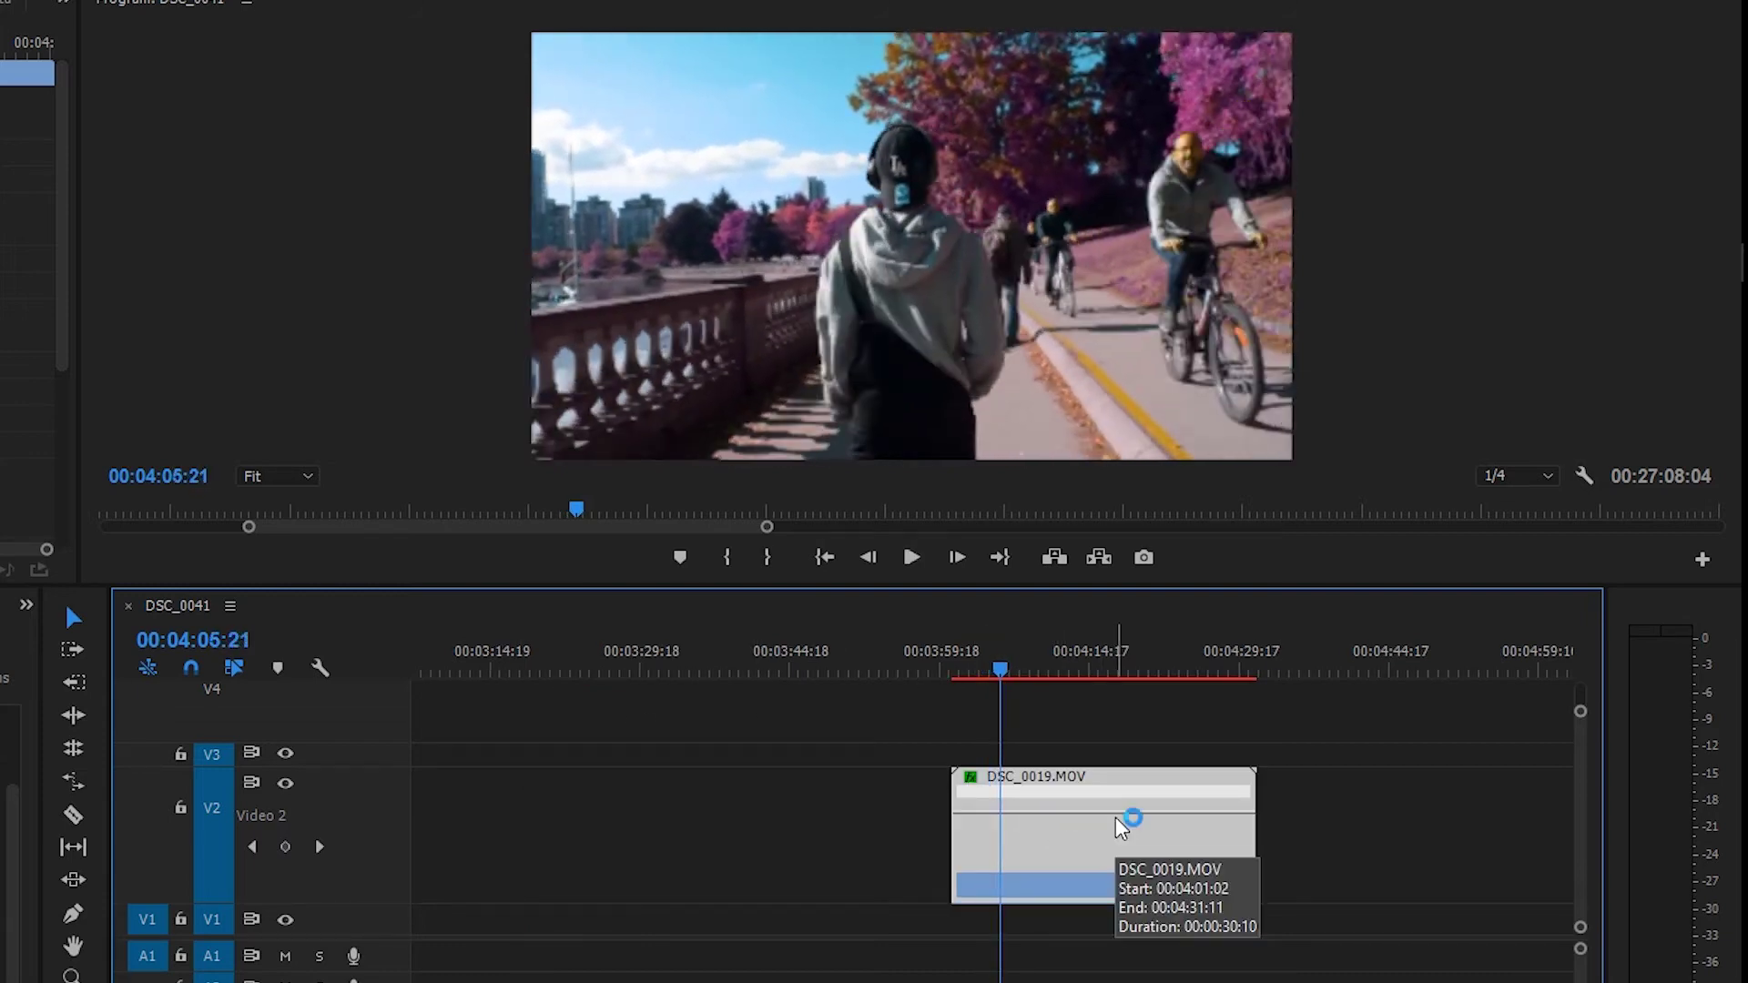
key("Left")
key("Left")
key("Left")
key("Right")
key("Right")
key("Right")
key("Right")
key("Right")
key("Right")
key("Right")
key("Right")
key("Left")
key("Left")
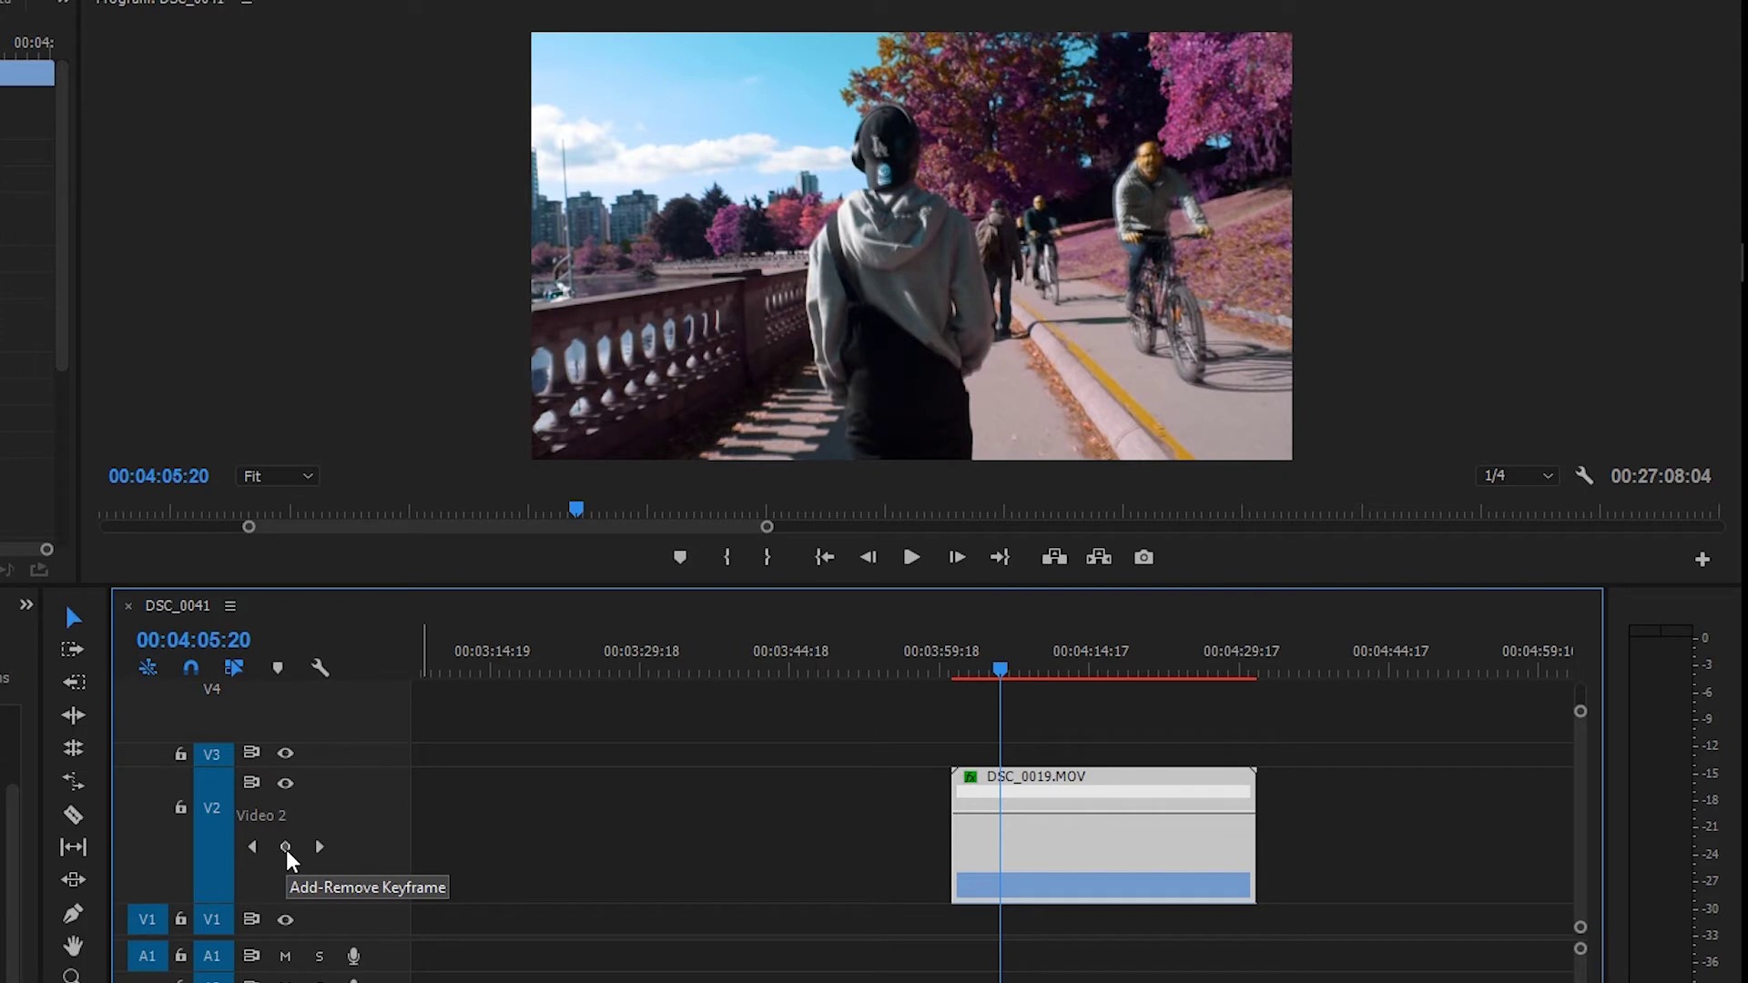
left_click(286, 848)
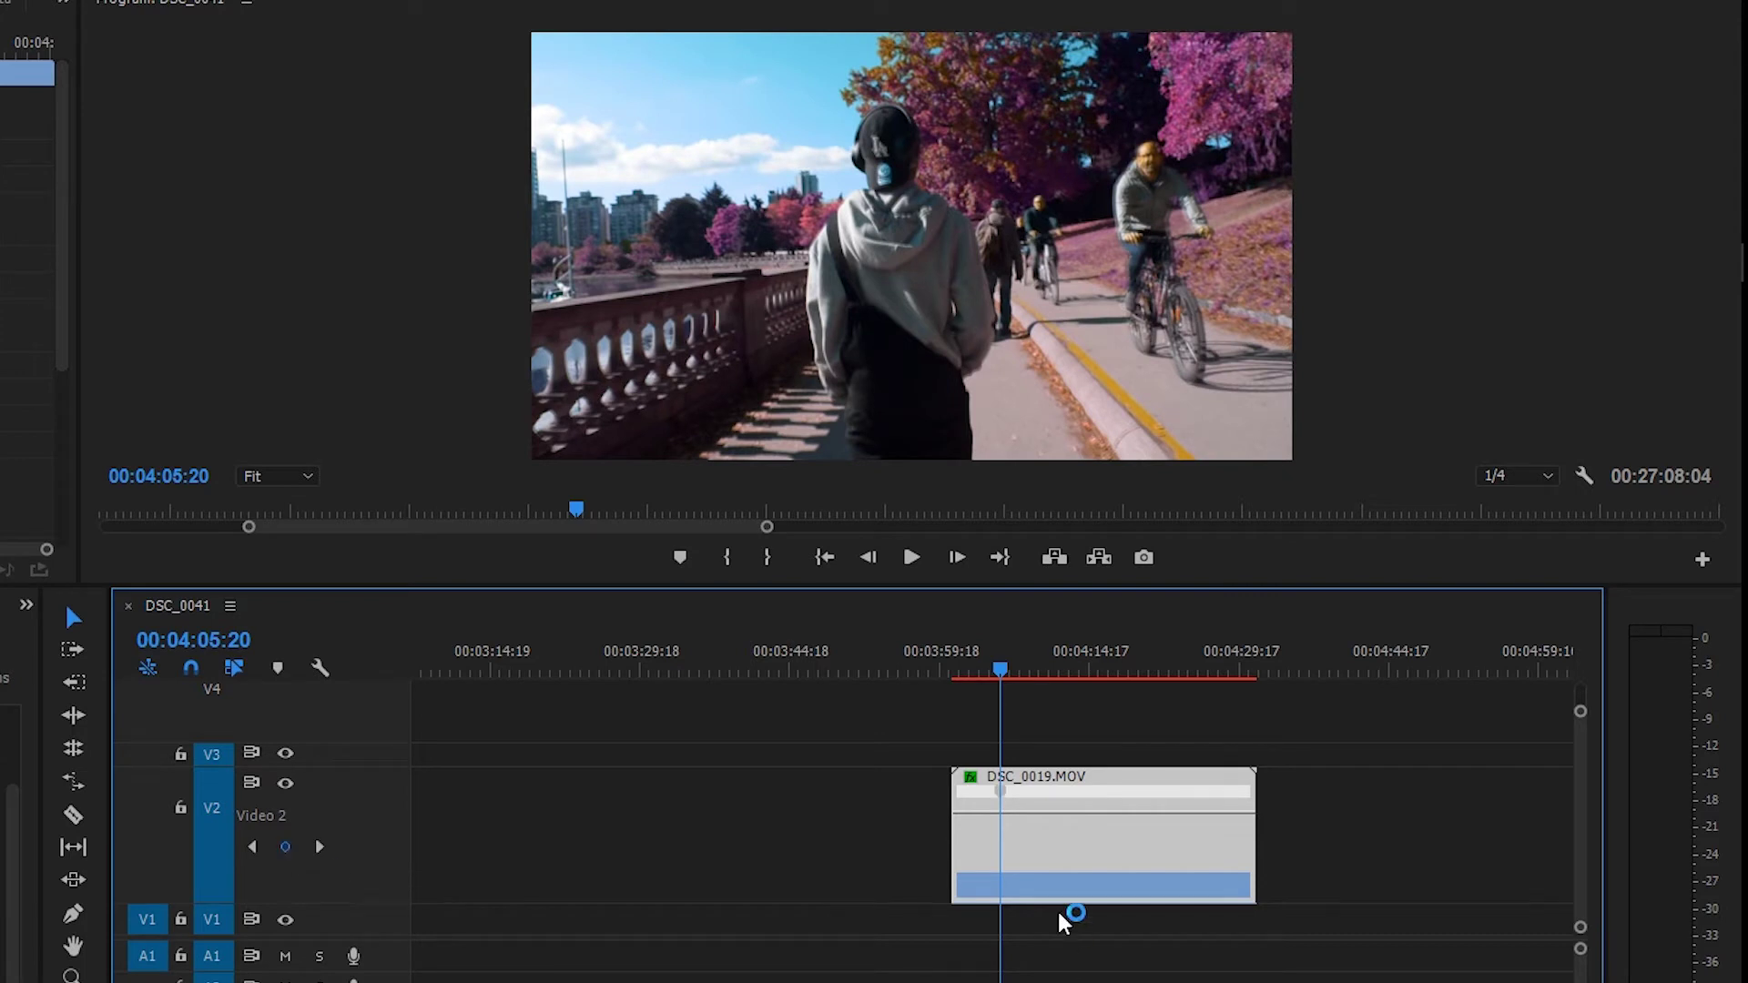
Step: Lower the speed line after the keyframe so that section plays much slower than the opening
left_click_drag(1135, 962, 1073, 954)
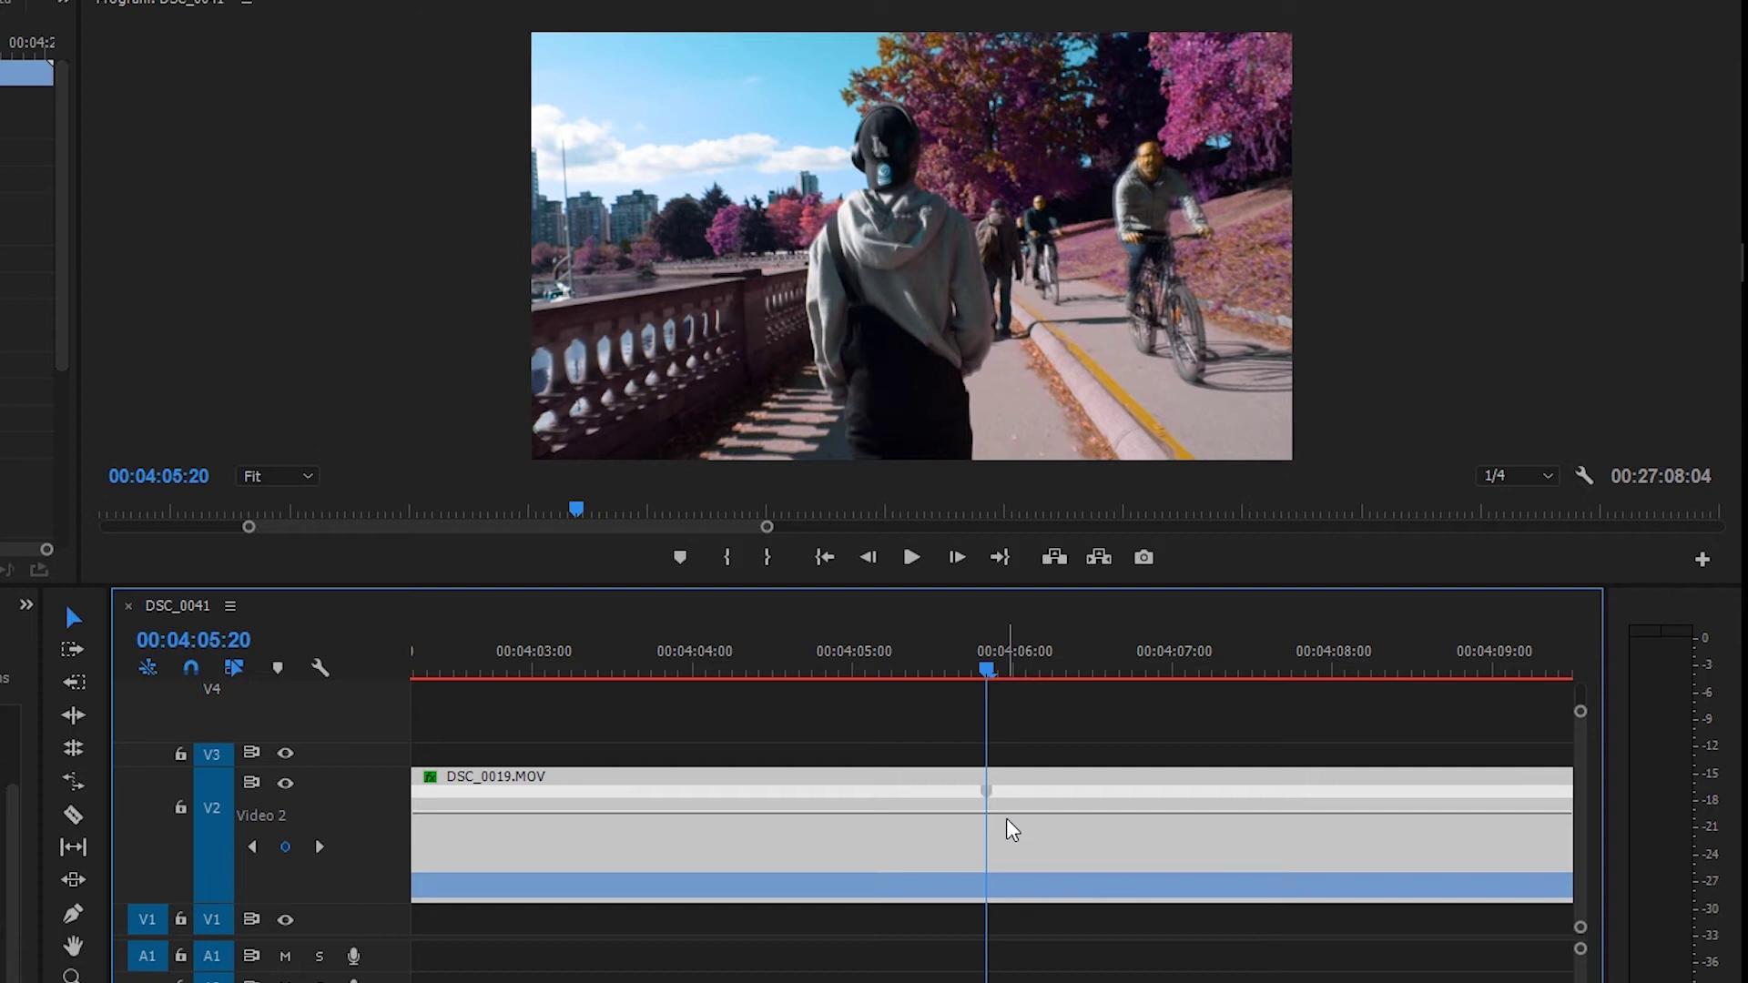
left_click(1070, 908)
left_click(1014, 779)
left_click_drag(1048, 813, 1047, 842)
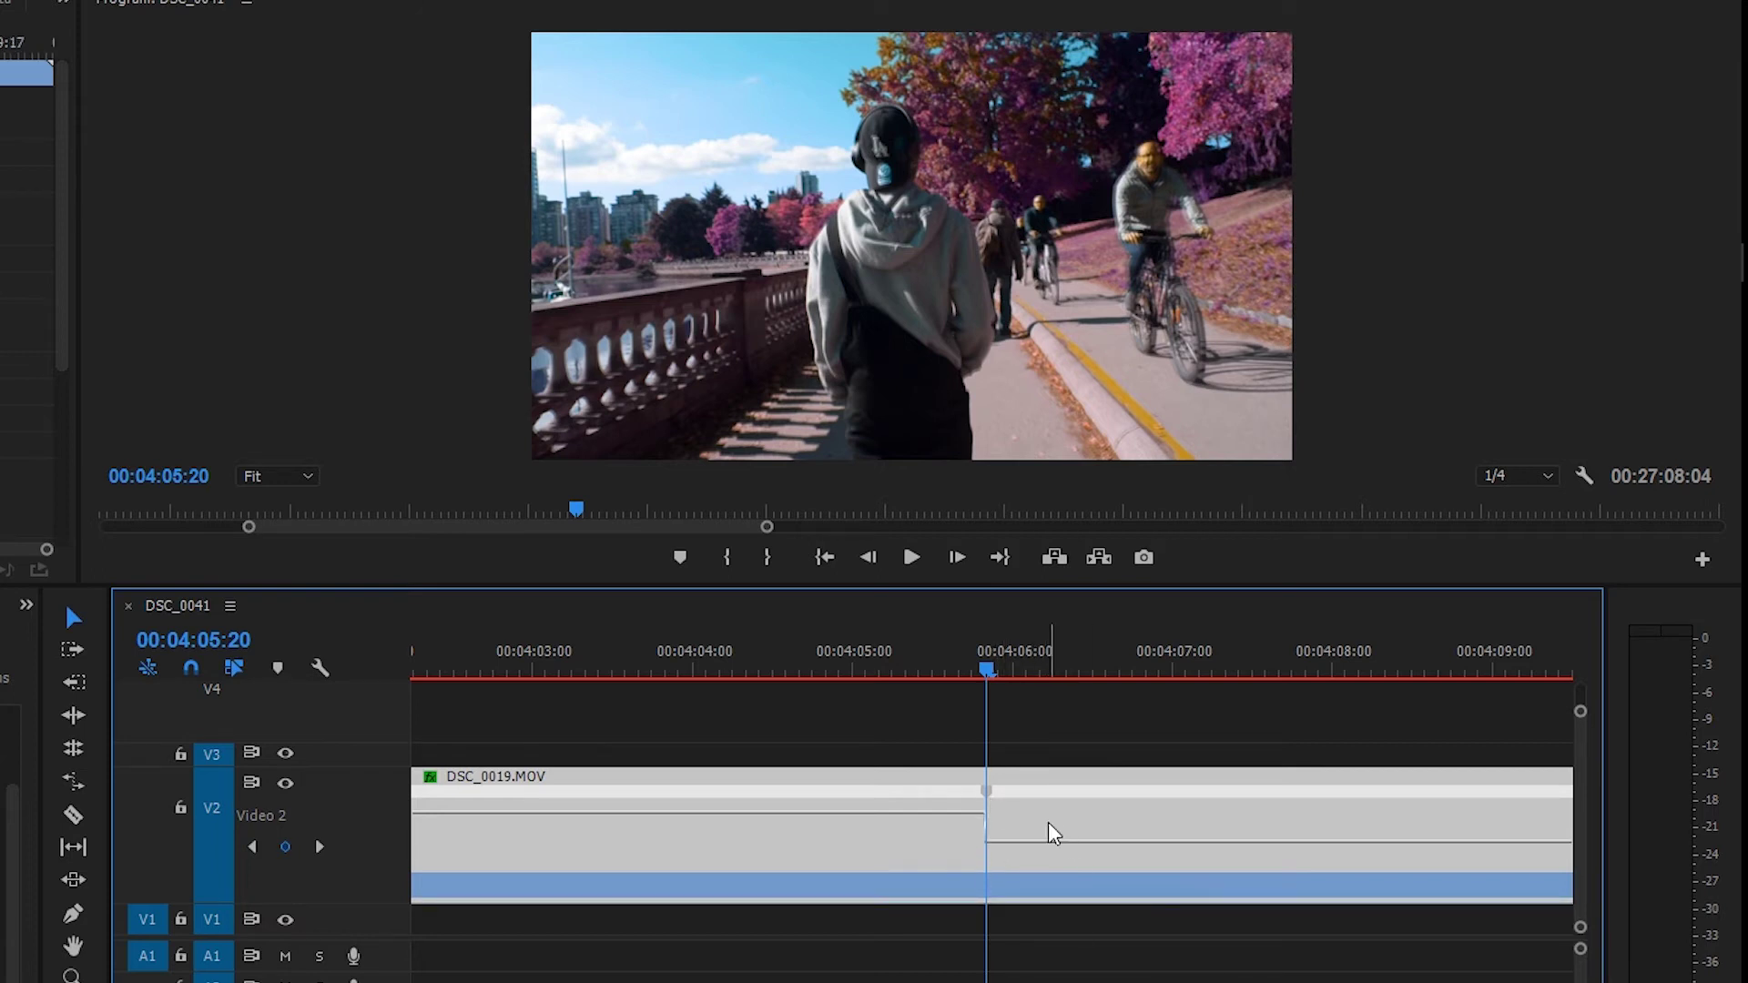
Step: Play the section around the speed keyframe several times to check the abrupt change from fast to slow
left_click_drag(951, 676, 856, 675)
key("minus")
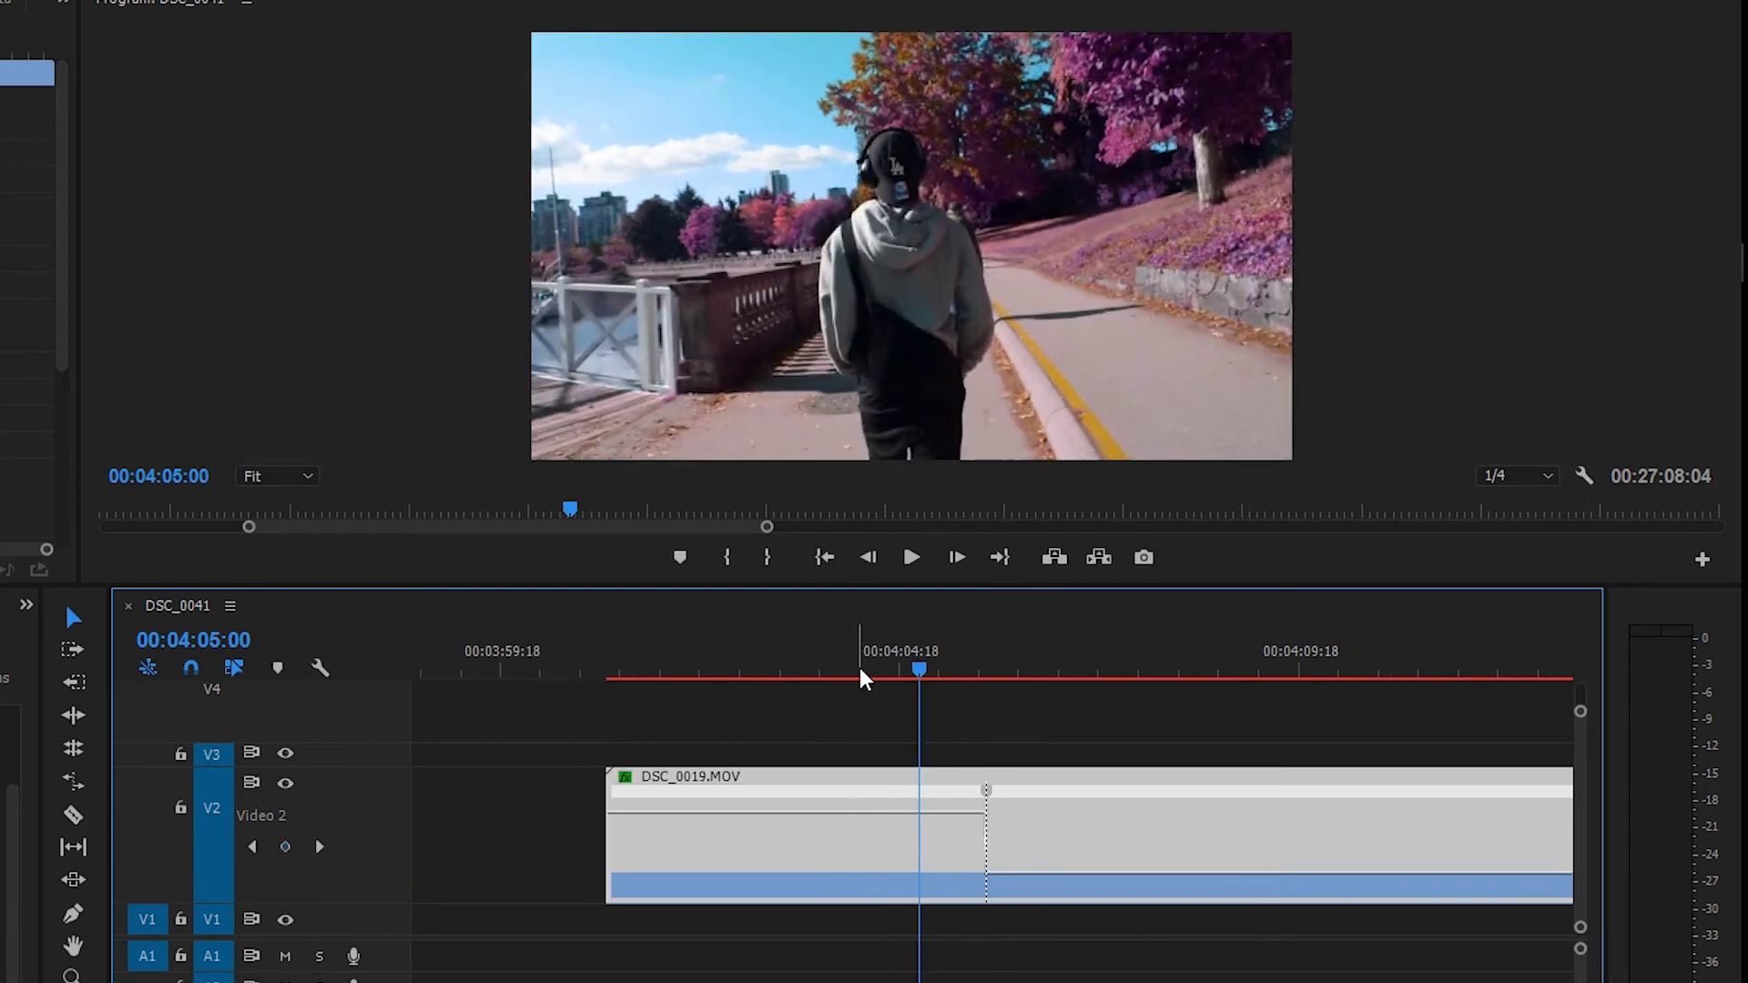
key("space")
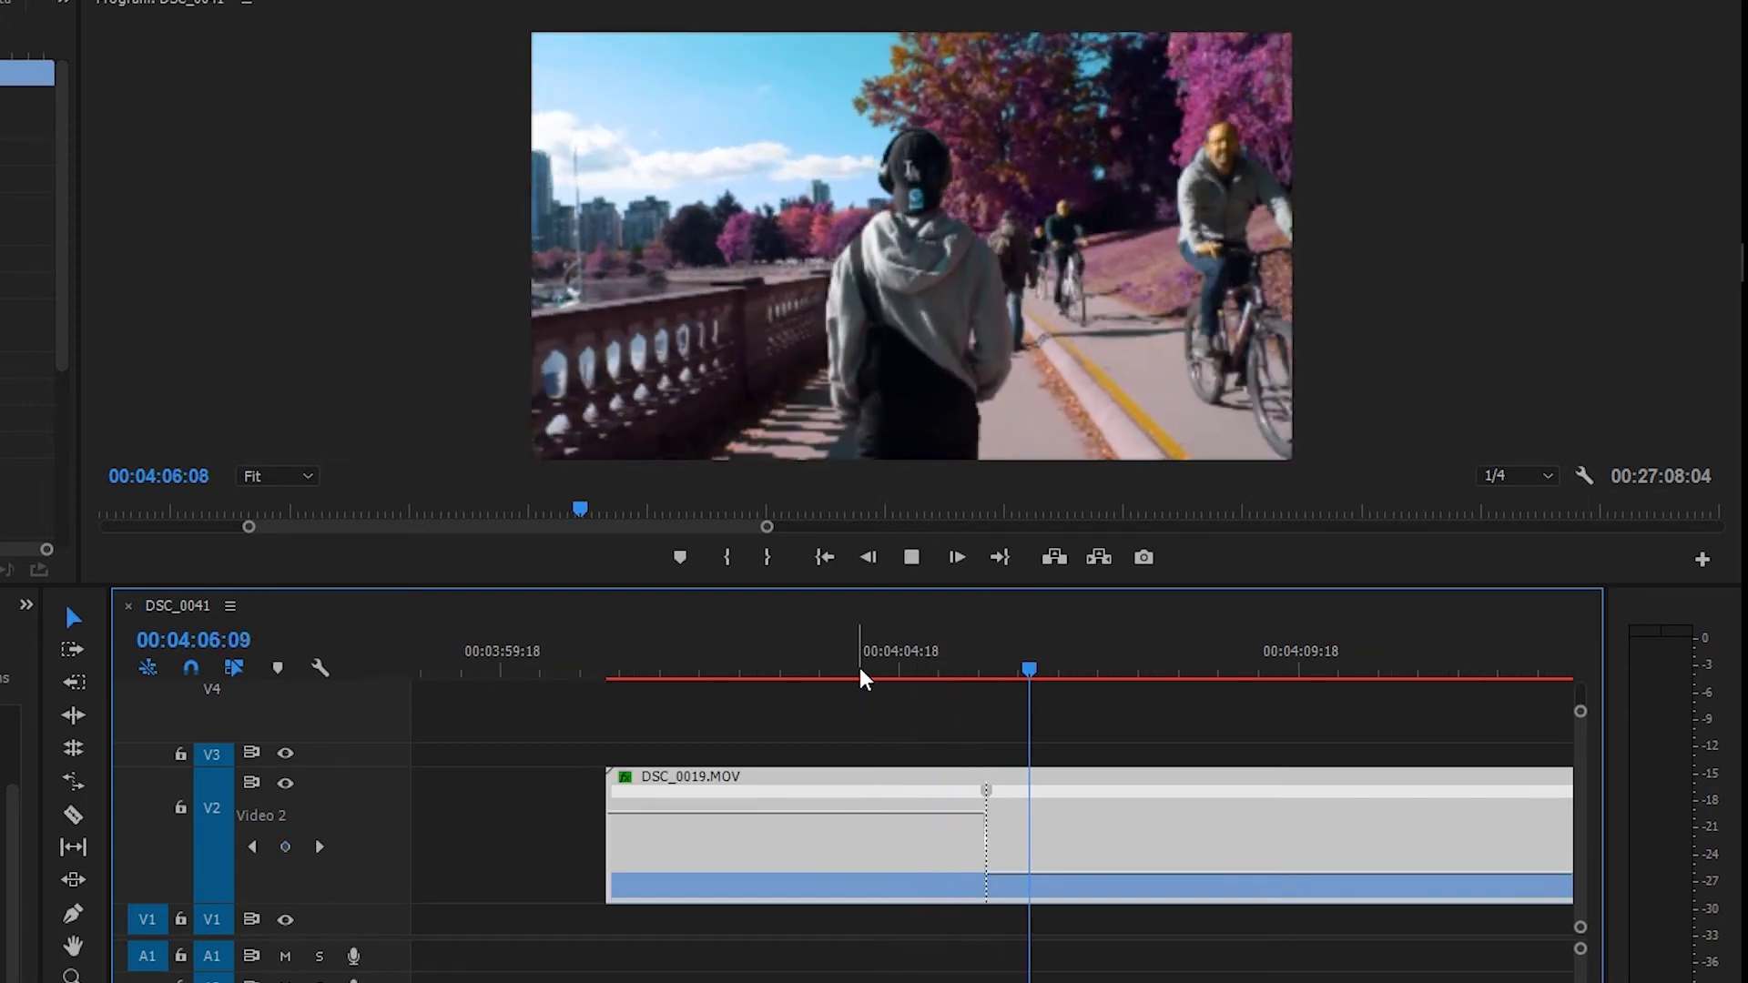
key("space")
left_click(930, 672)
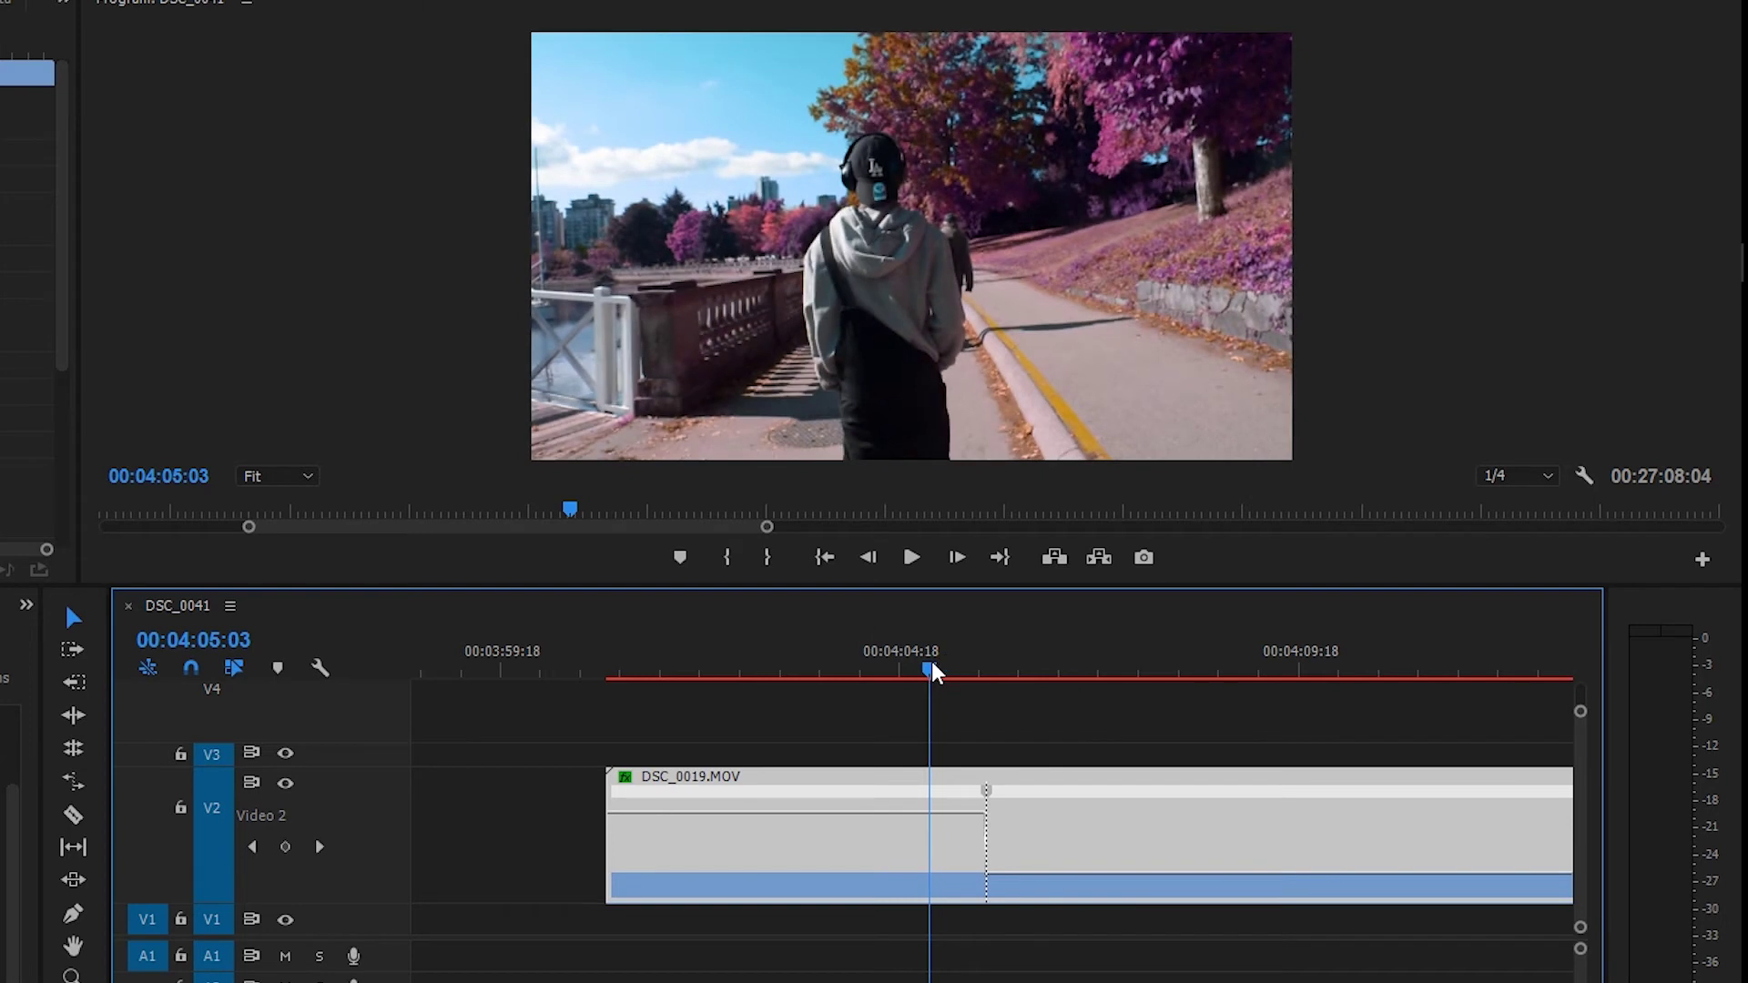
key("space")
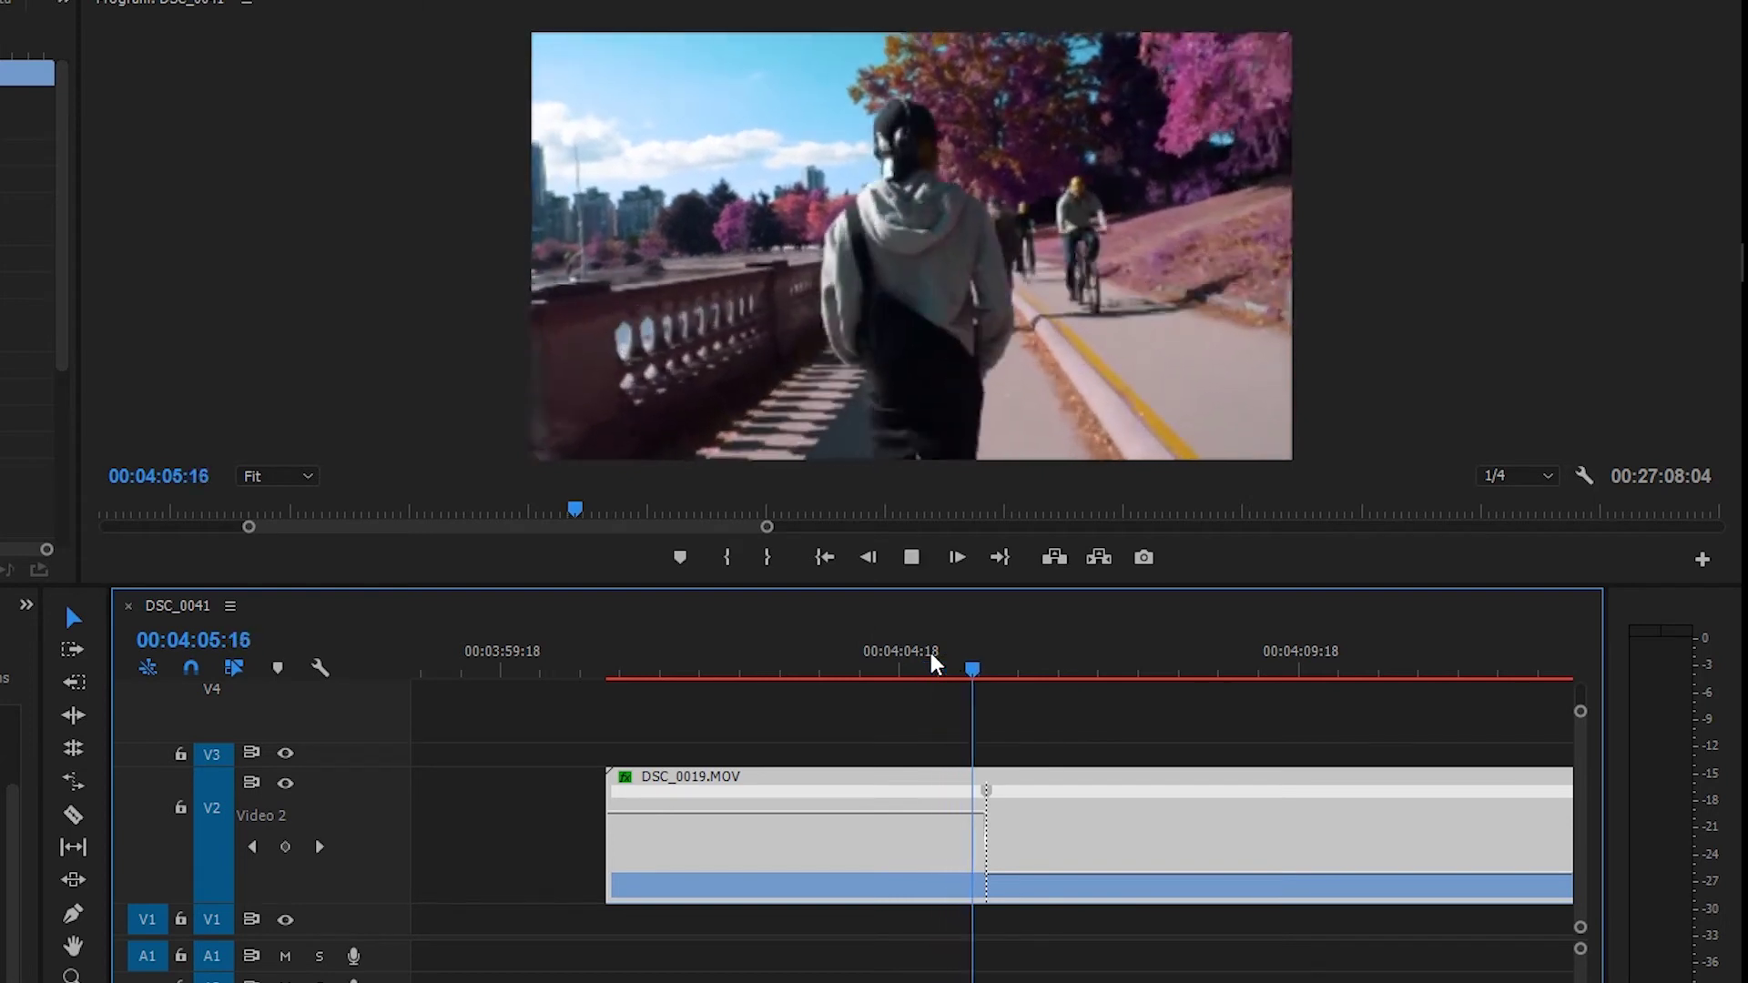
key("space")
left_click(951, 671)
left_click_drag(953, 666, 913, 664)
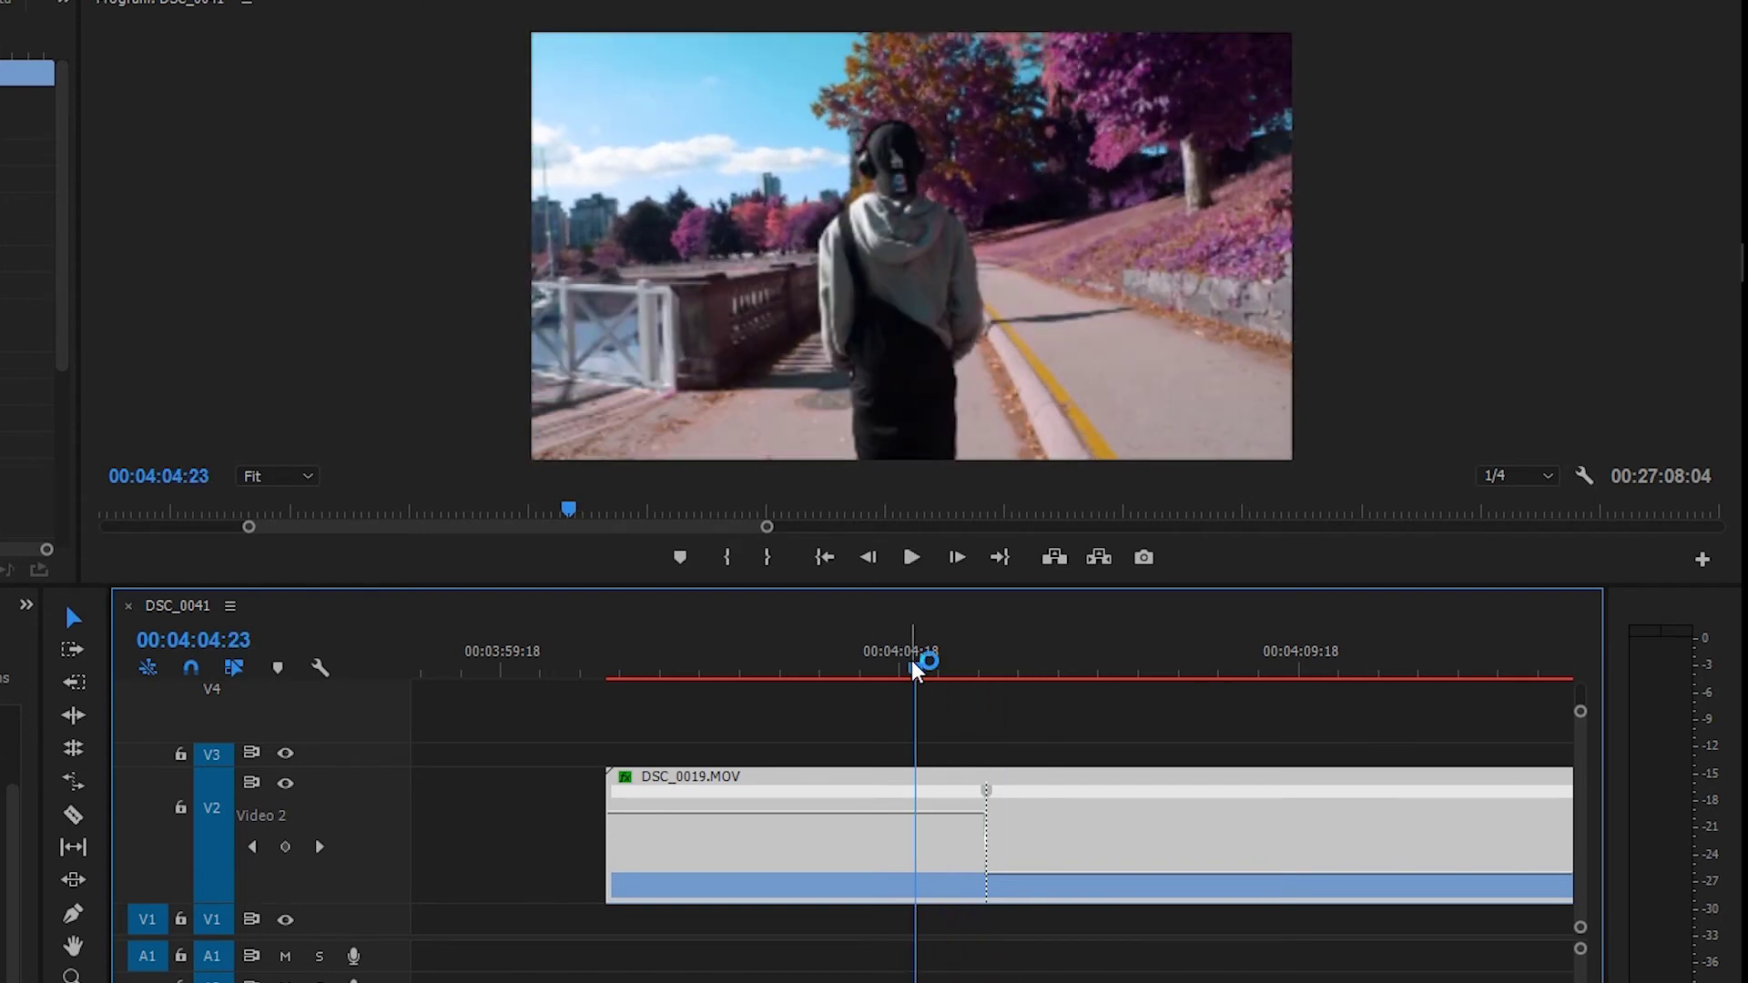
key("space")
left_click(899, 663)
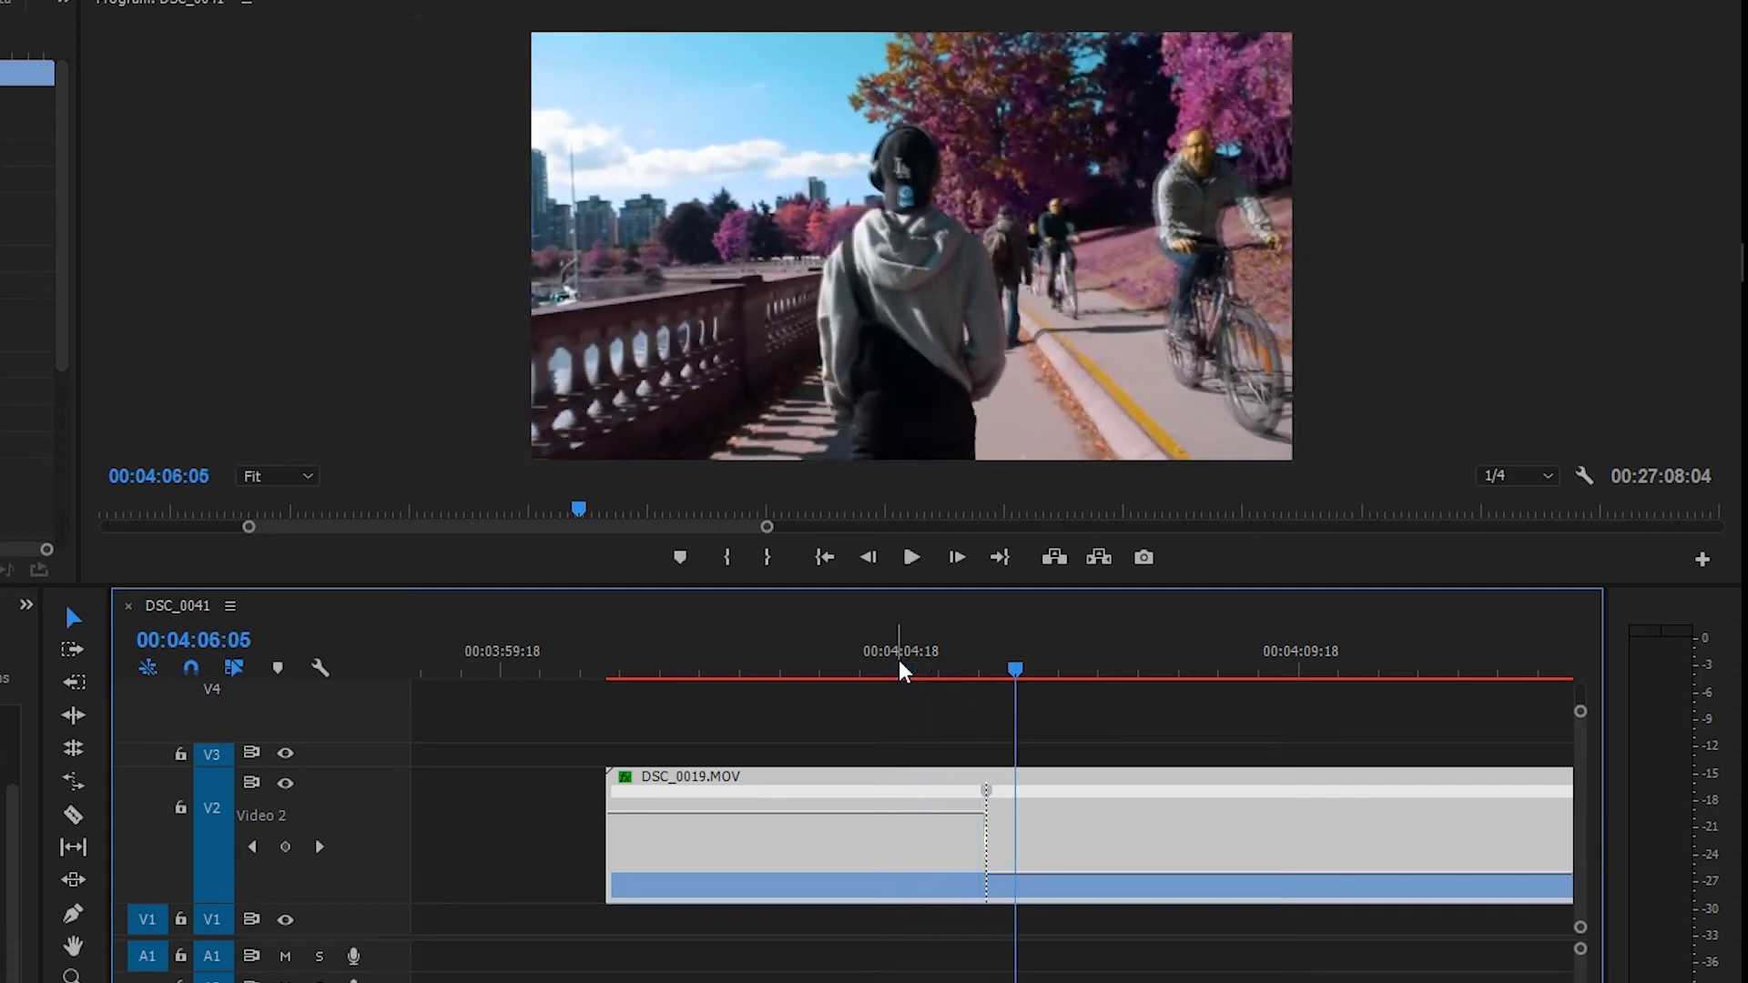
Step: Split the speed keyframe into a ramp about one frame long, from 00:04:05:20 to about 00:04:05:21
key("equal")
key("equal")
key("equal")
key("space")
left_click(717, 648)
key("equal")
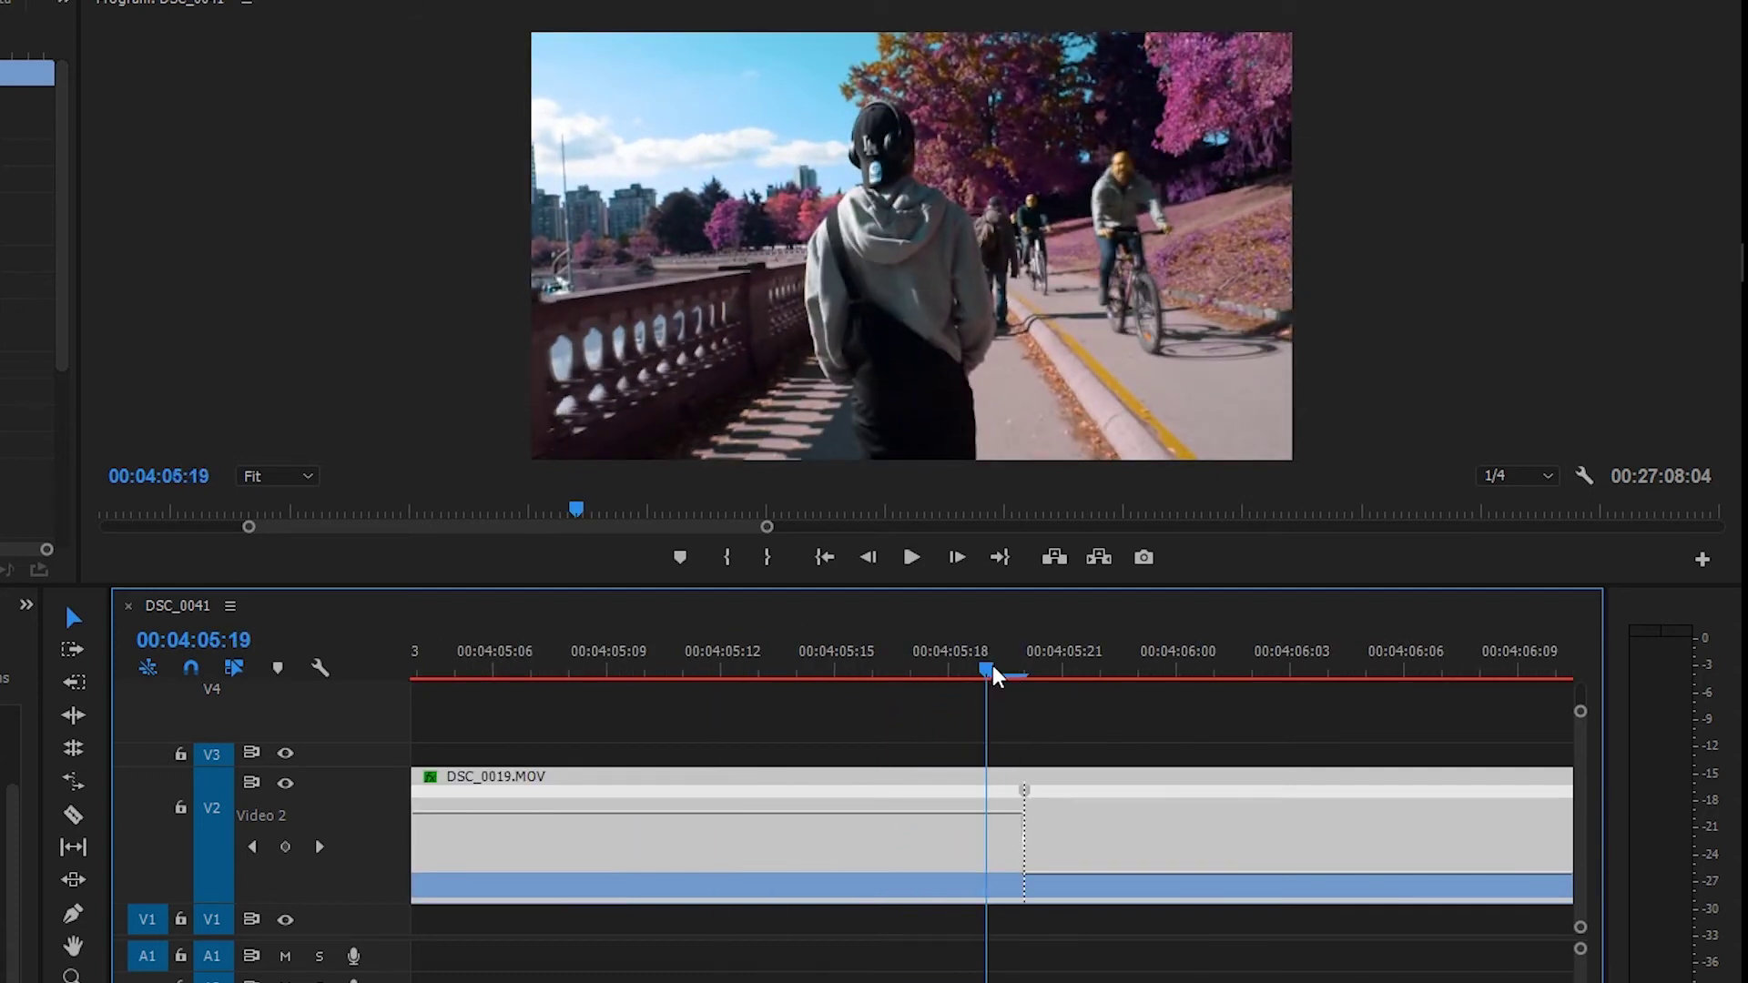
mouse_move(943, 677)
left_mouse_down()
mouse_move(1054, 664)
mouse_move(963, 681)
left_mouse_up()
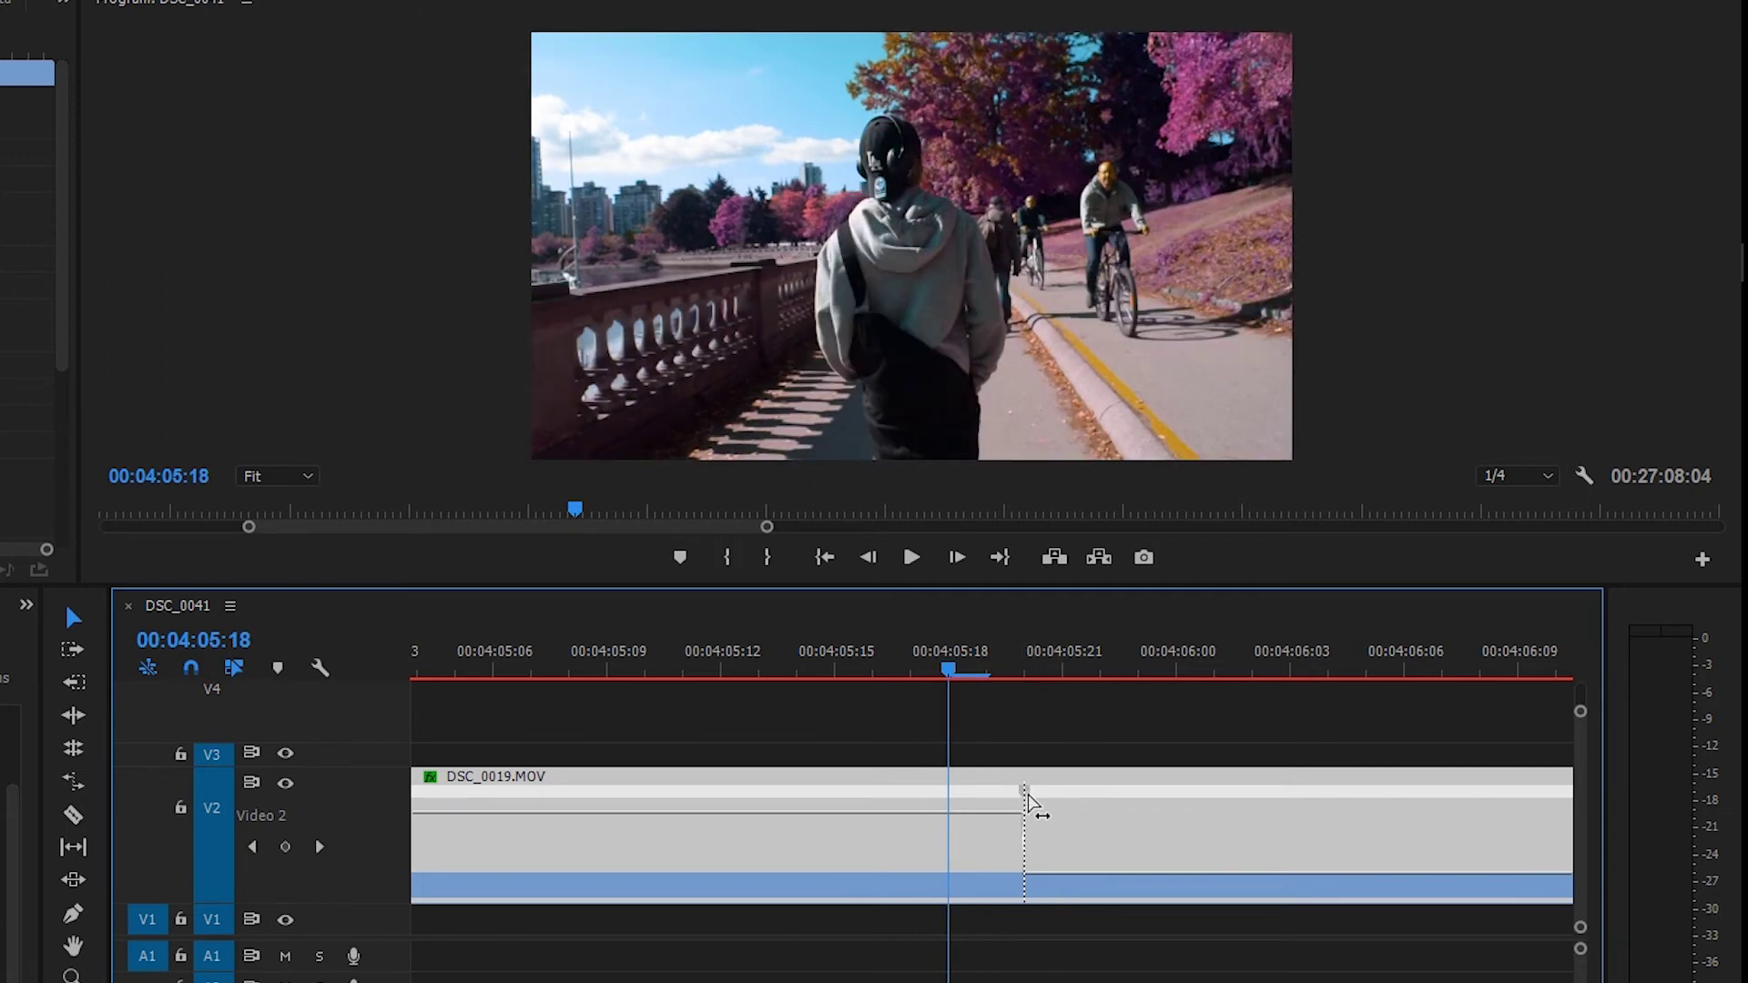
mouse_move(1029, 799)
left_mouse_down()
mouse_move(1065, 807)
mouse_move(1045, 789)
left_mouse_up()
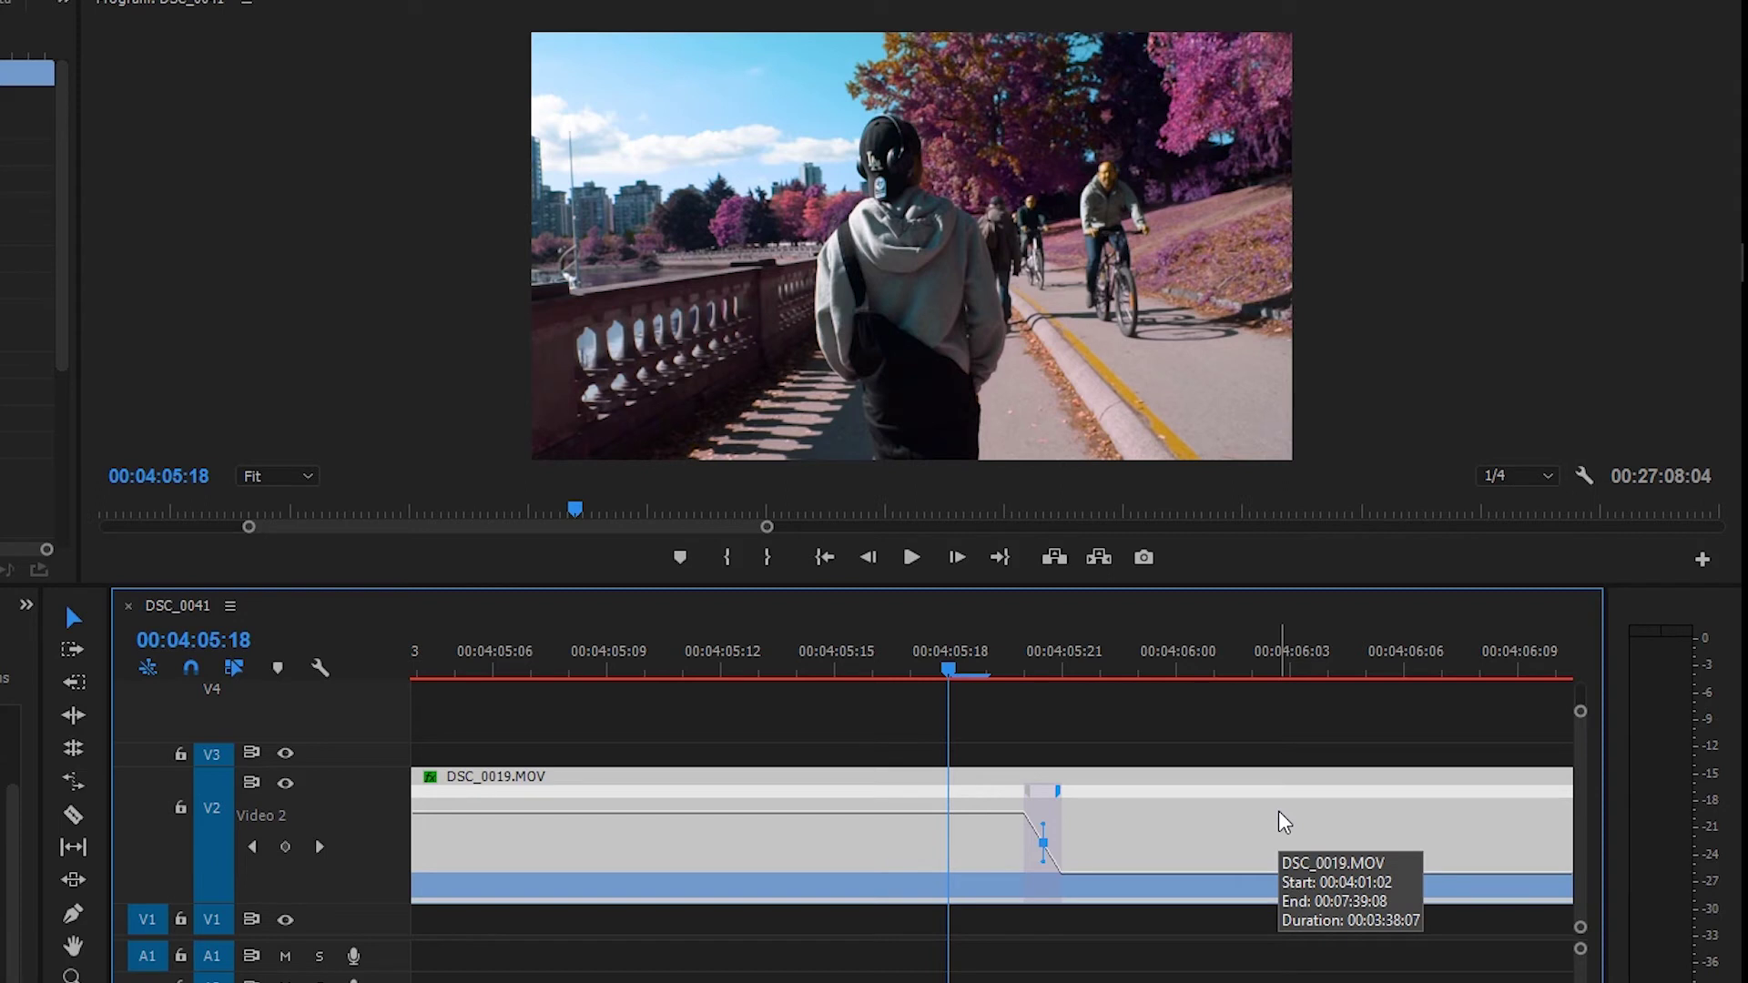
Step: Preview the speed ramp and bend its slope into a smoother curve using the ramp's curve handle
key("space")
key("space")
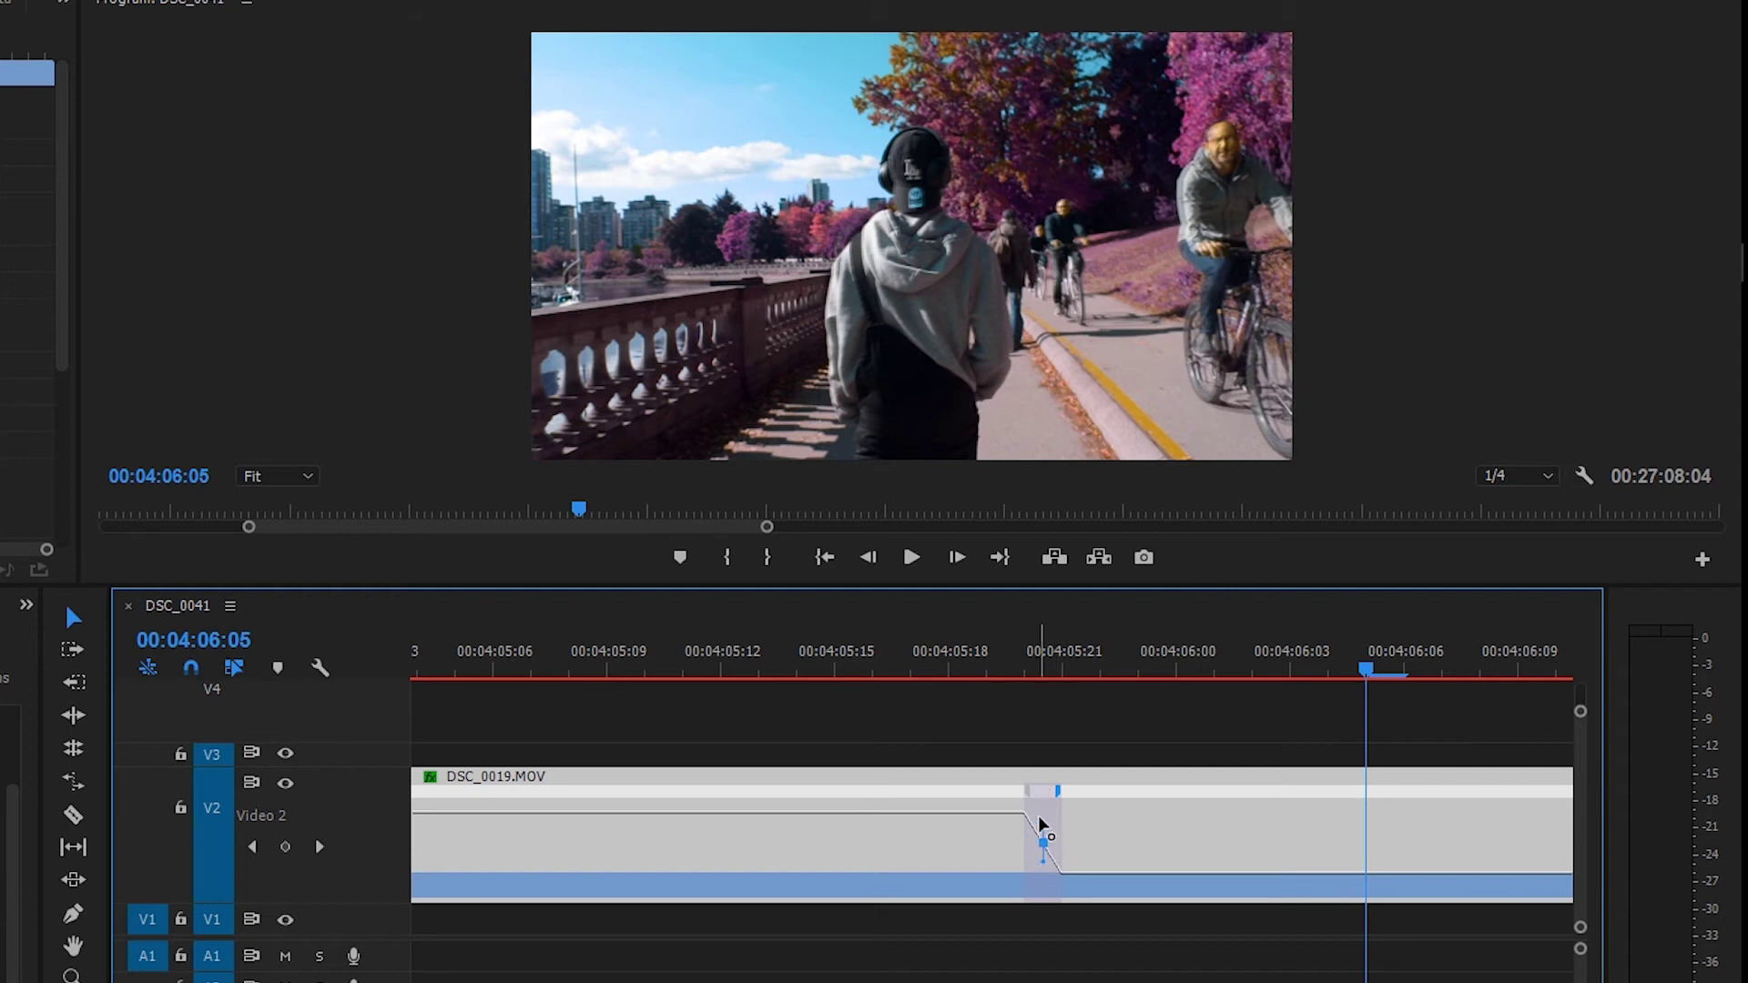
left_click(1042, 838)
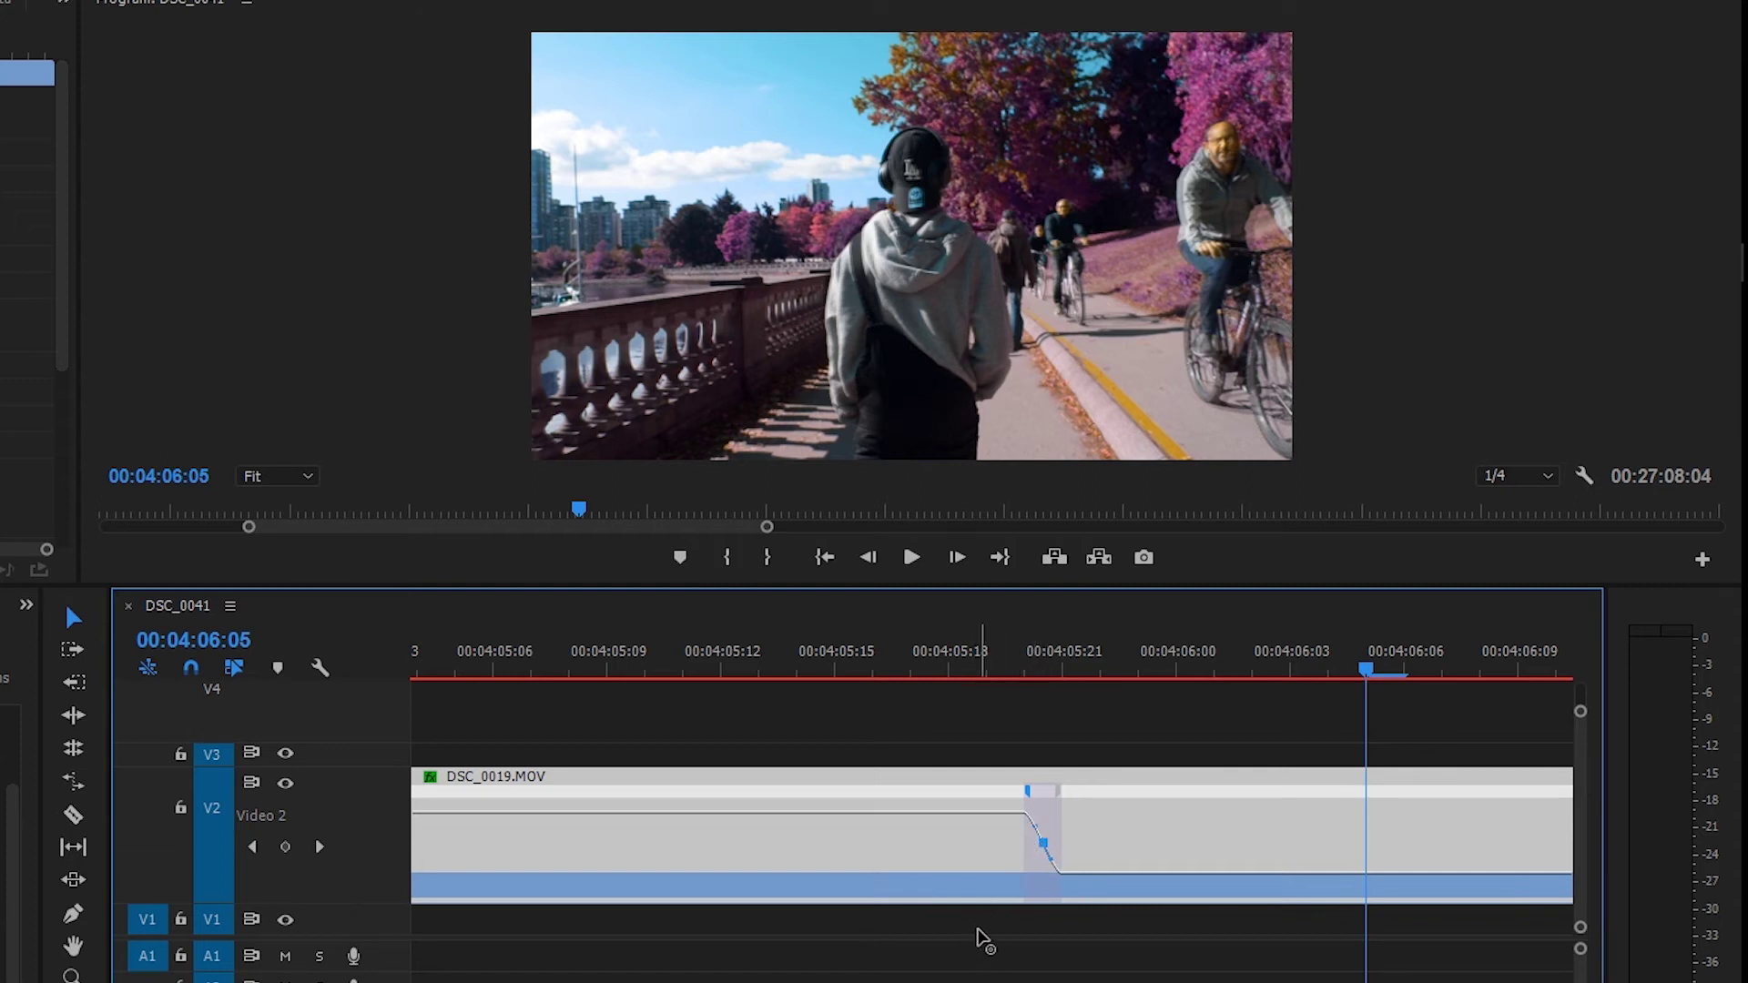
Step: Play the clip from before the ramp to check the smoothed transition into slow motion
left_click_drag(1007, 658, 841, 668)
key("minus")
key("minus")
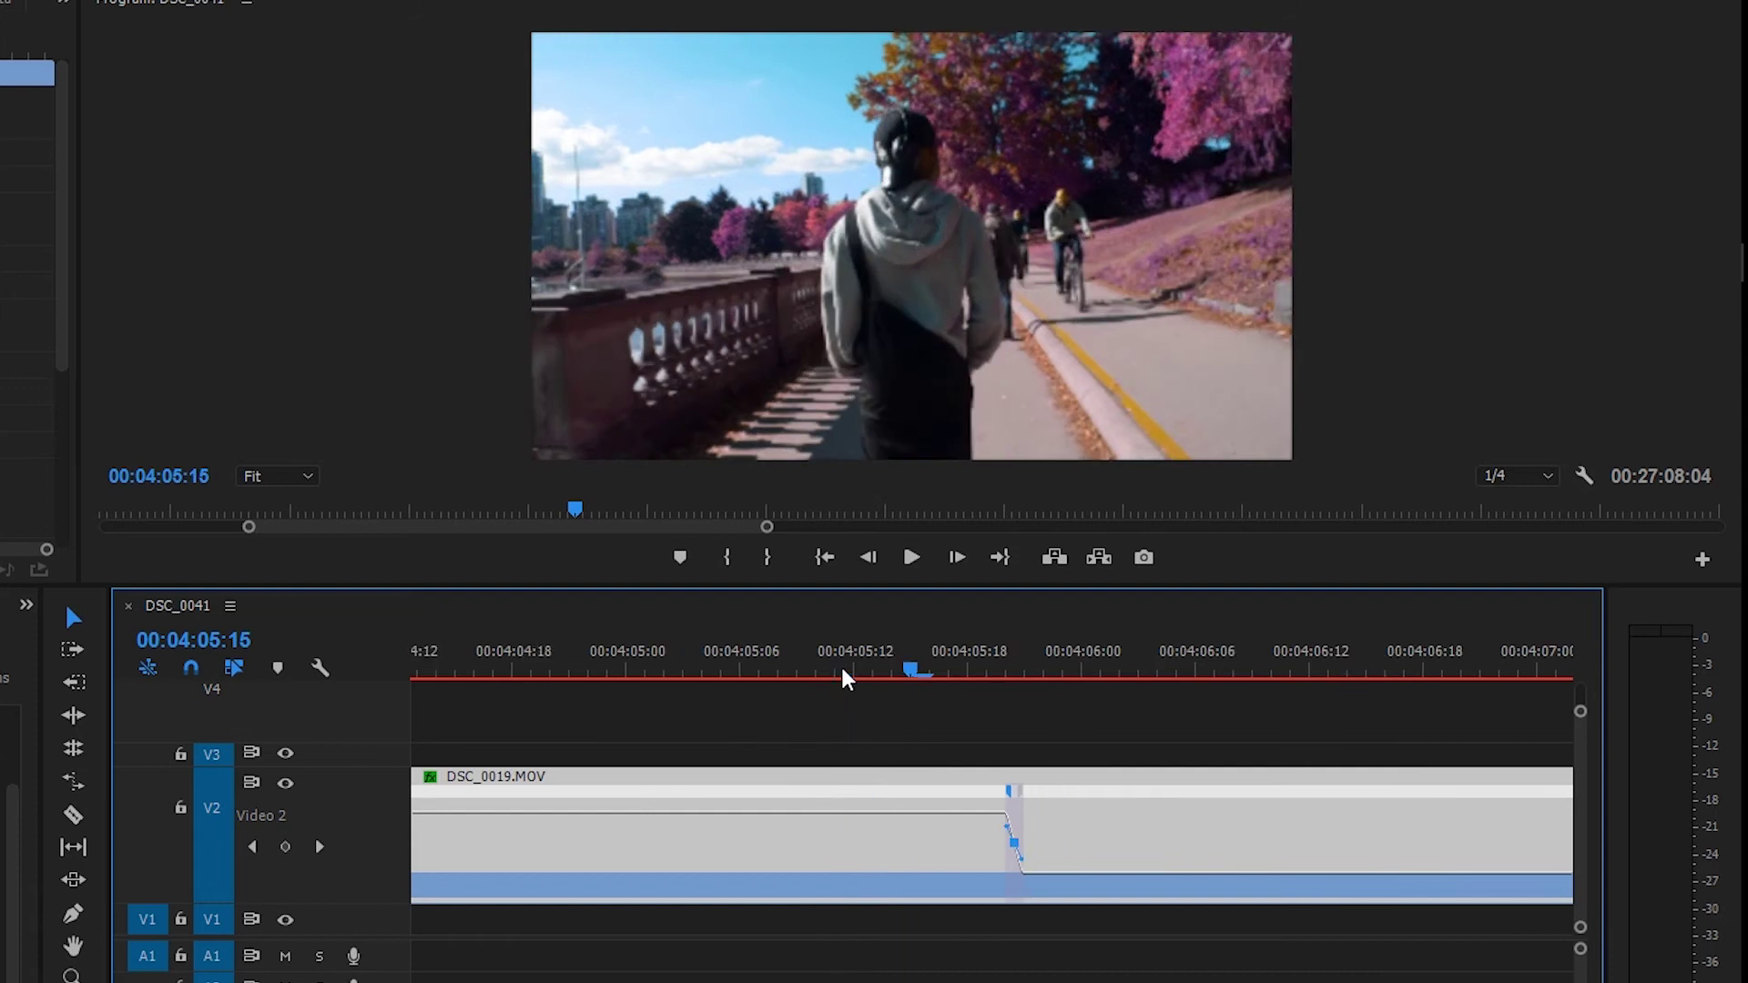
key("equal")
key("equal")
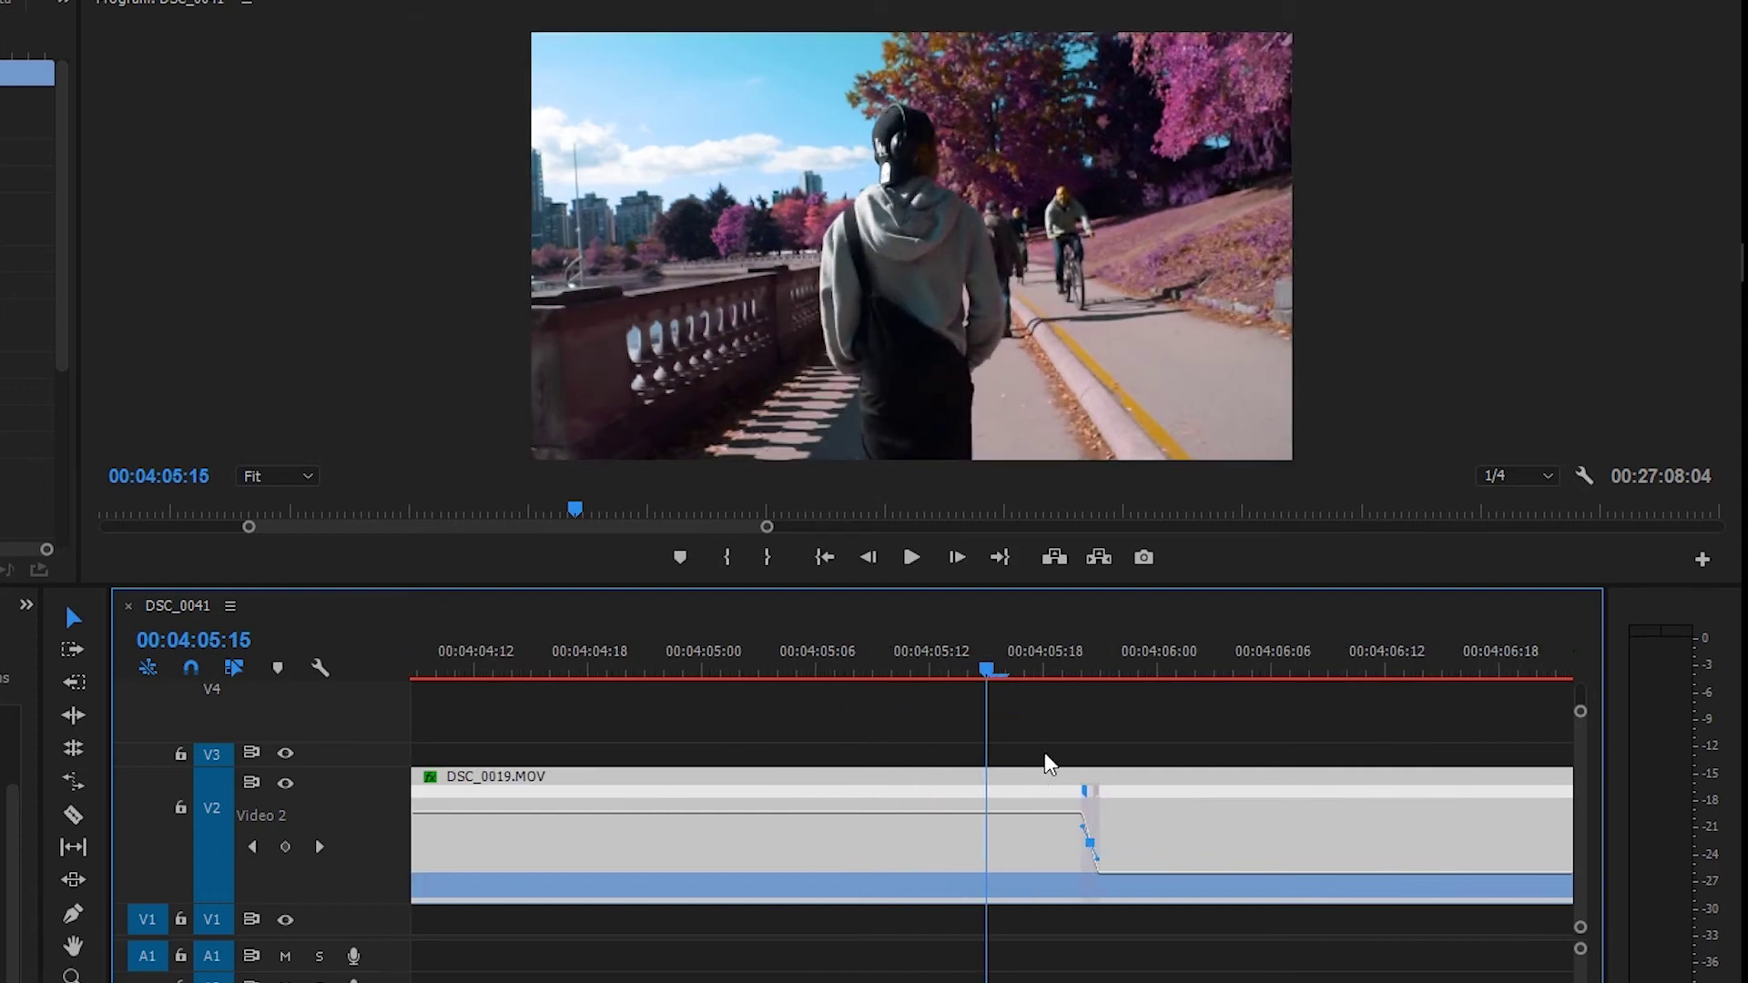
key("minus")
key("minus")
left_click_drag(983, 669, 620, 701)
key("space")
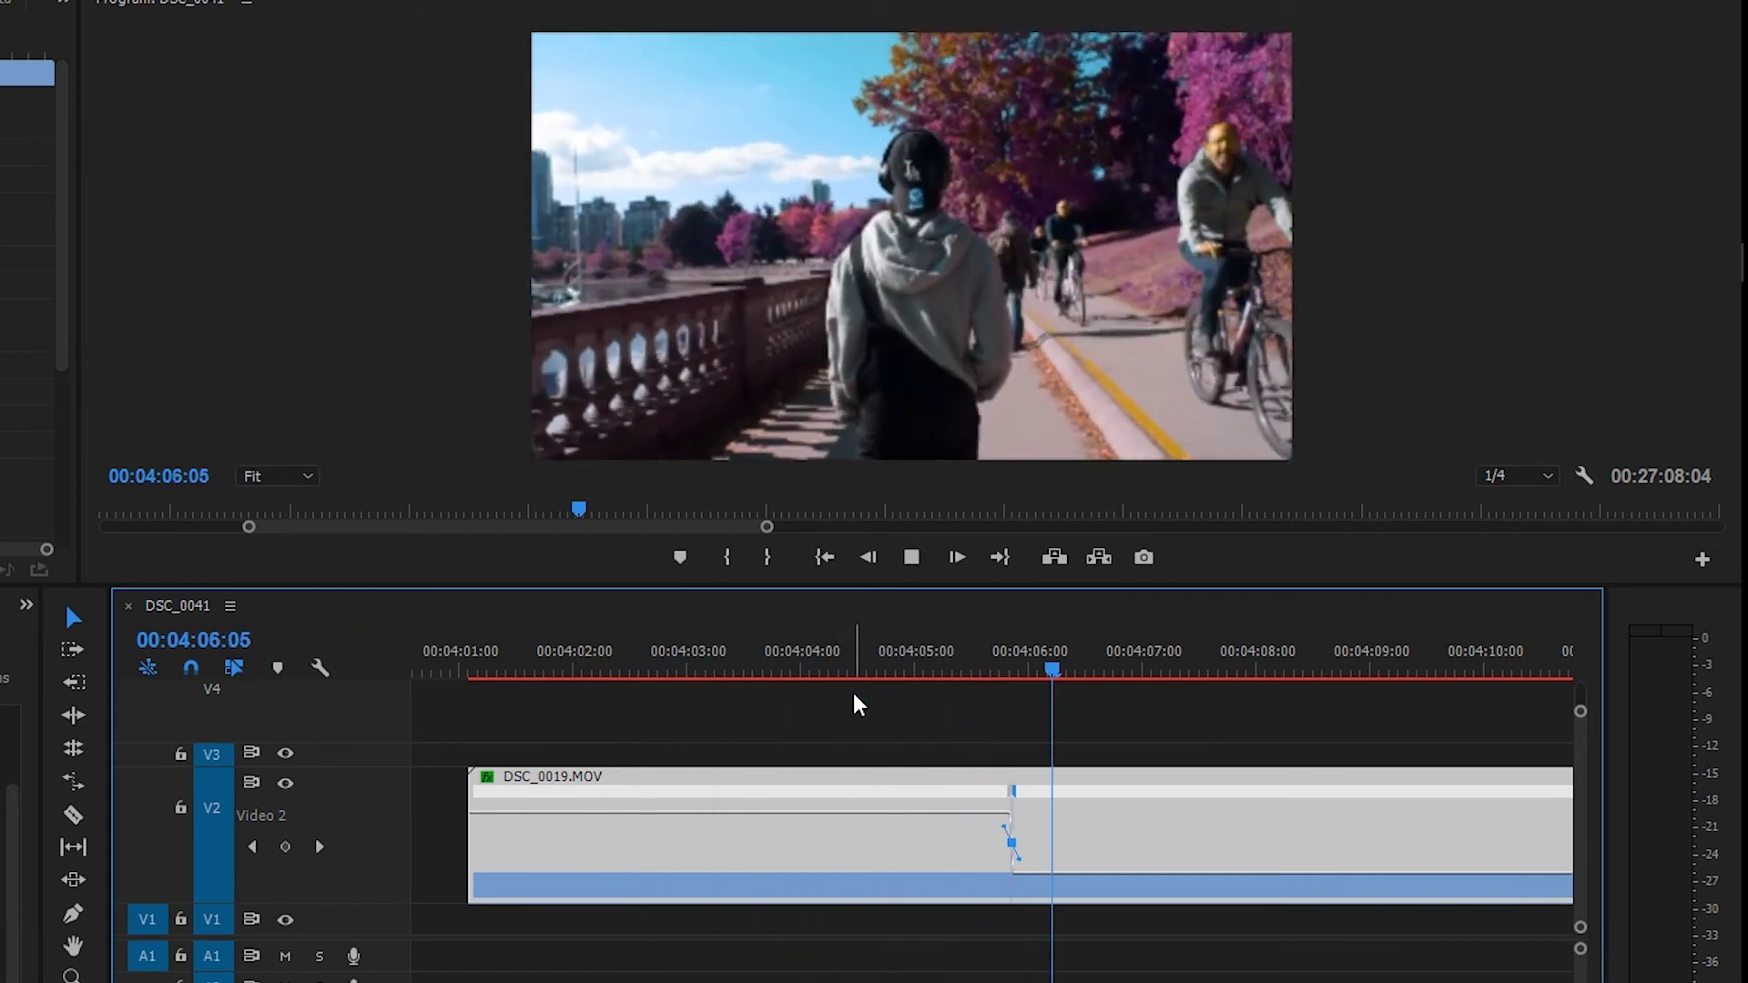
scroll(854, 692, "down", 3)
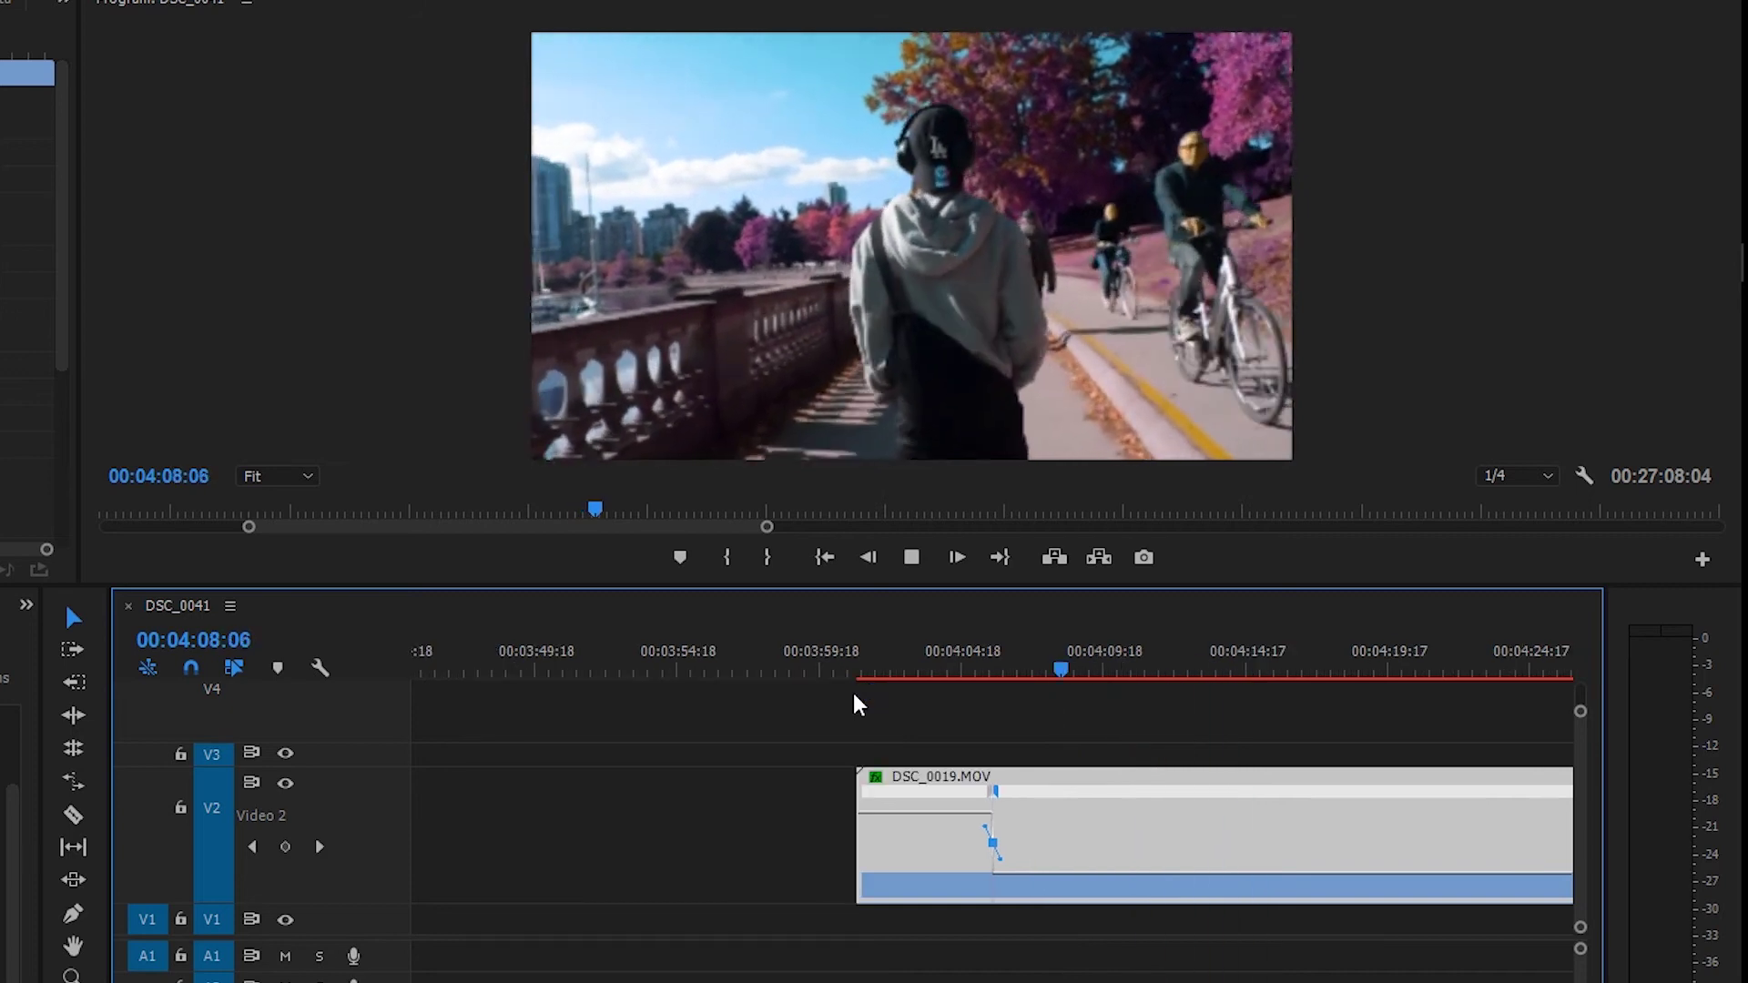
Step: Add a second speed keyframe to DSC_0019.MOV at 00:04:10:05 and raise the speed after it back to fast motion
key("space")
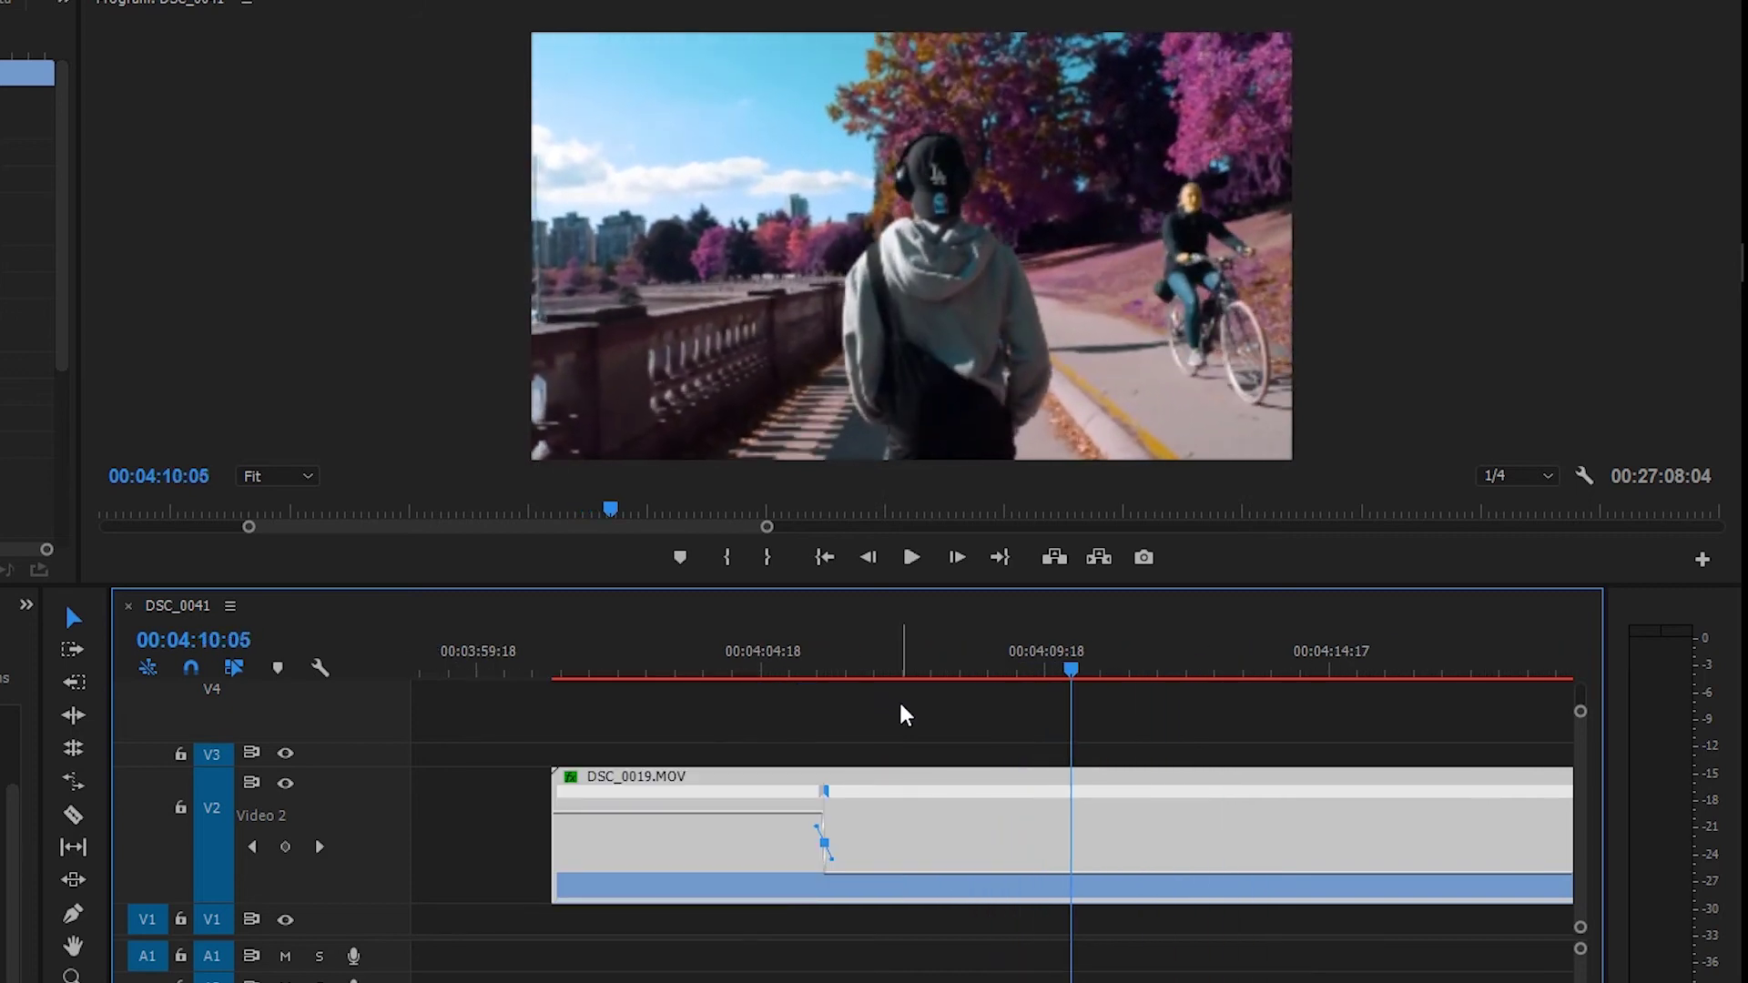
left_click(284, 847)
left_click_drag(1162, 865, 1154, 803)
Step: Split the second speed keyframe into a ramp about three frames long and bend its slope into a smooth curve
key("=")
key("=")
key("=")
left_click_drag(991, 791, 1020, 824)
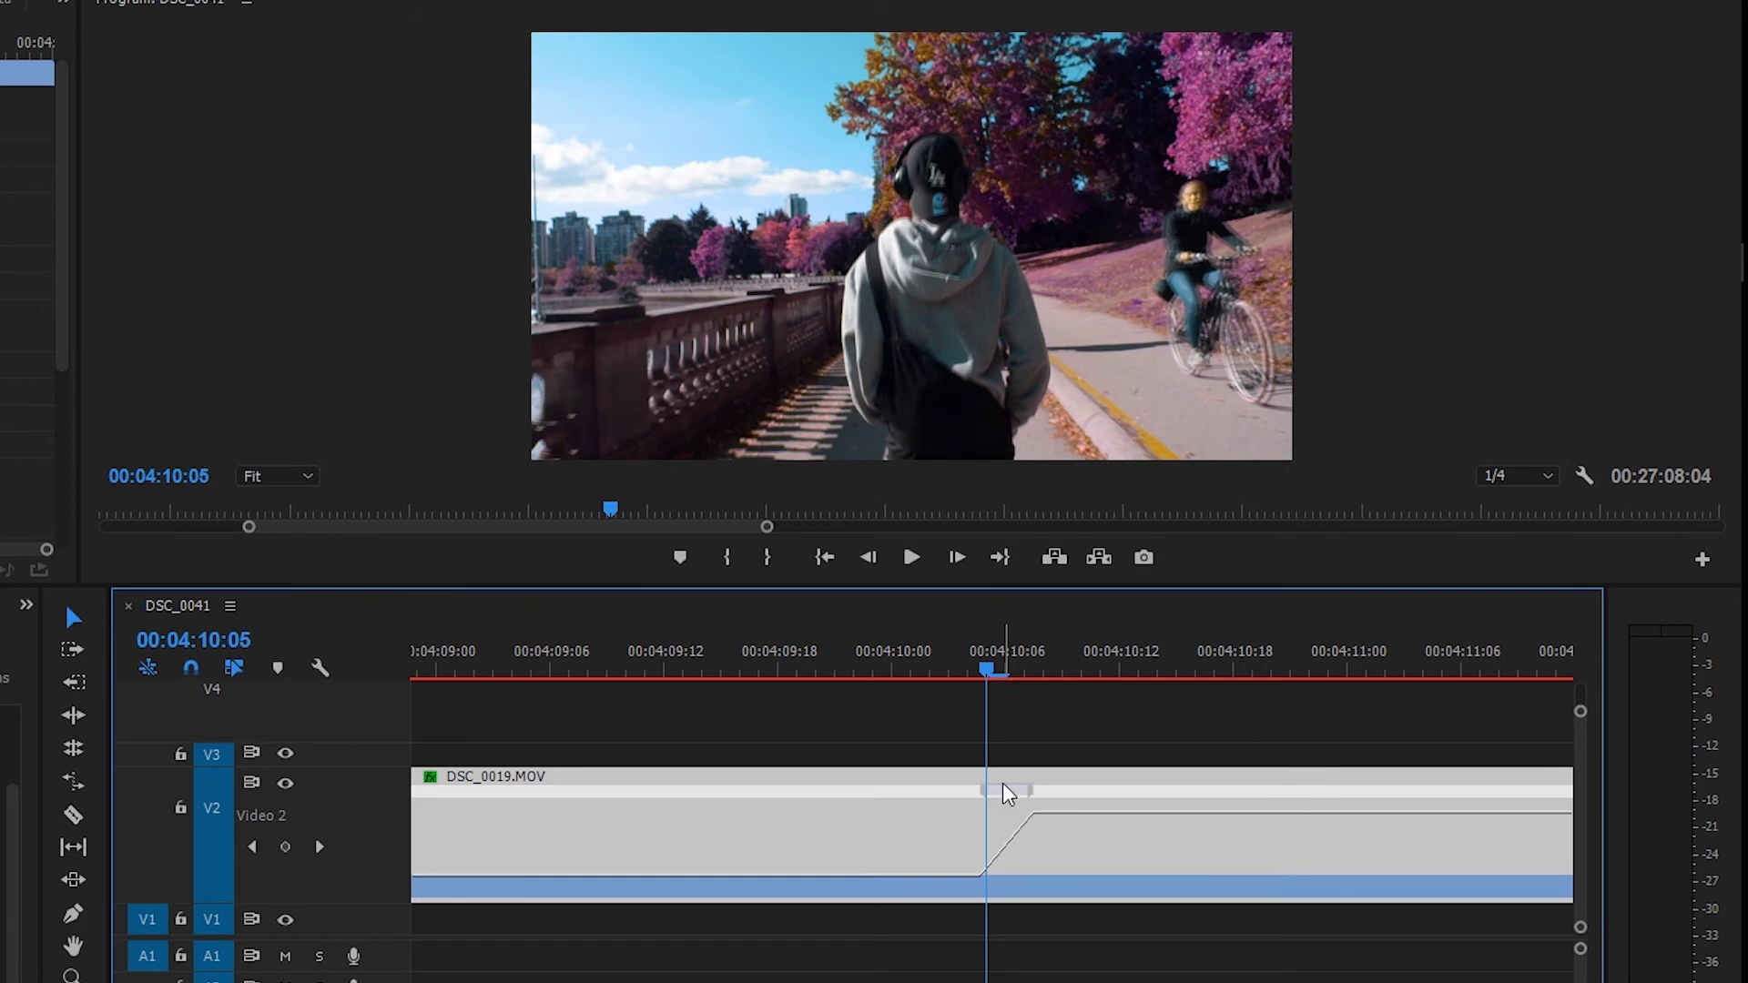
left_click(1006, 805)
left_click_drag(1009, 823, 1085, 905)
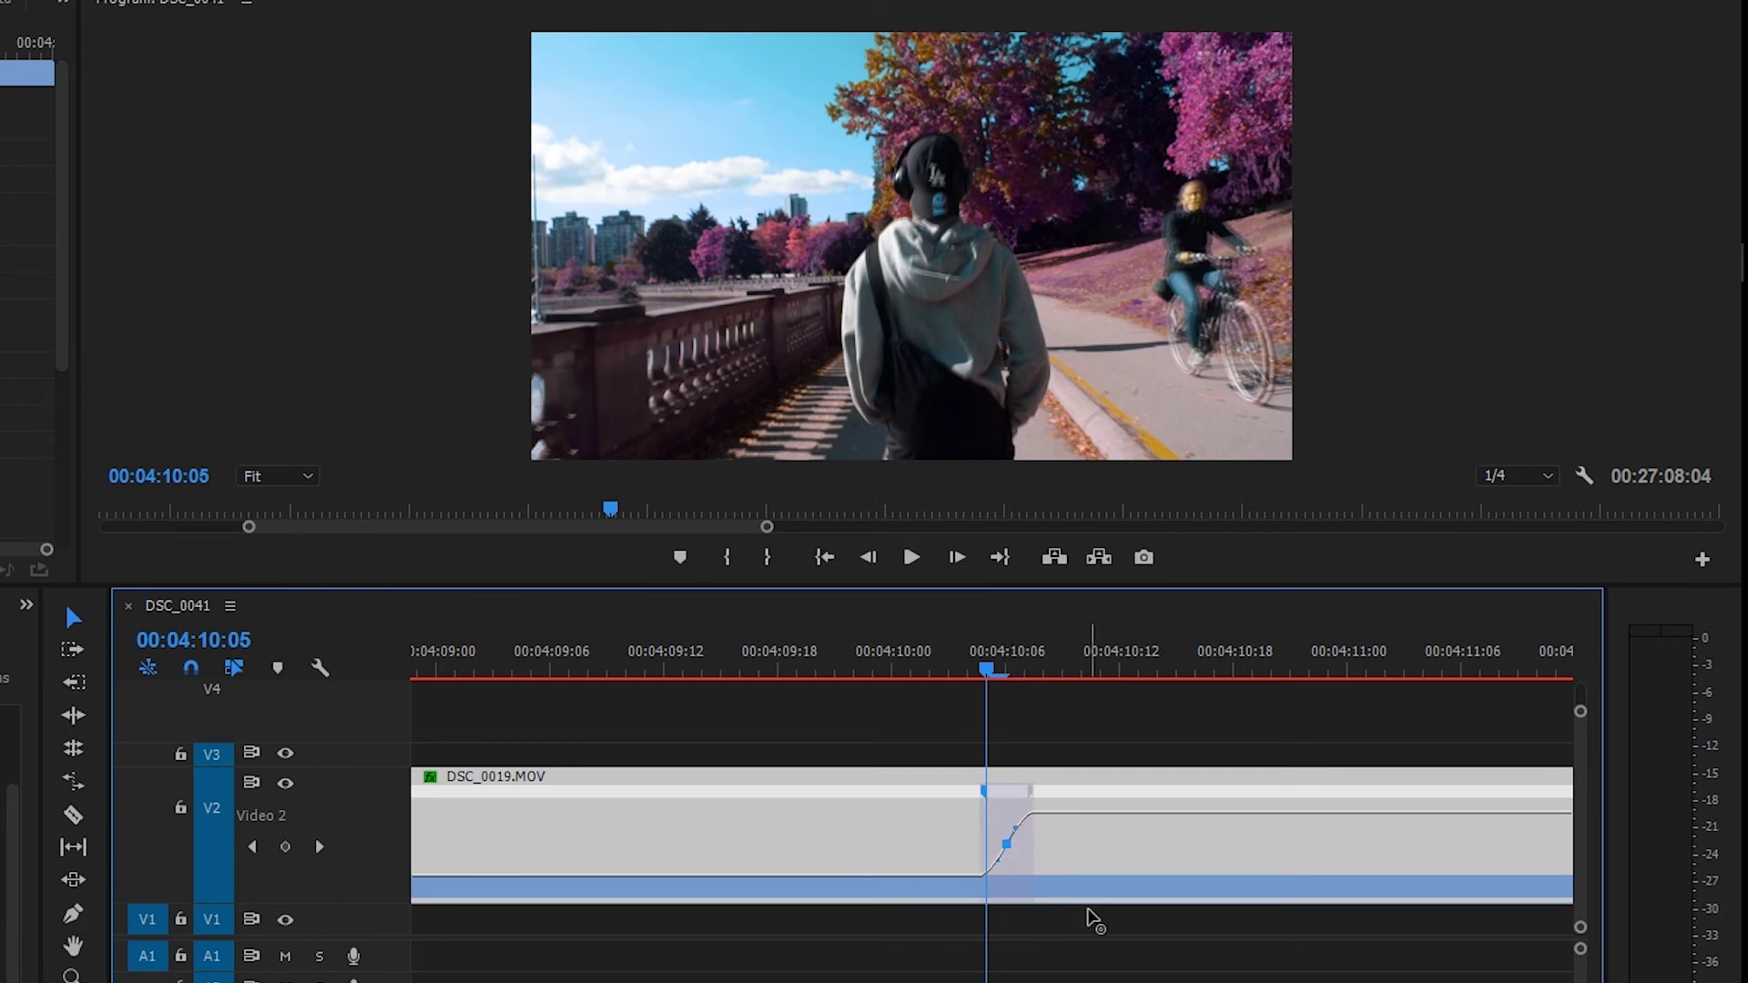
Step: Play DSC_0019.MOV from before the slow section past the second ramp to check the return to fast motion
key("minus")
key("minus")
key("minus")
key("minus")
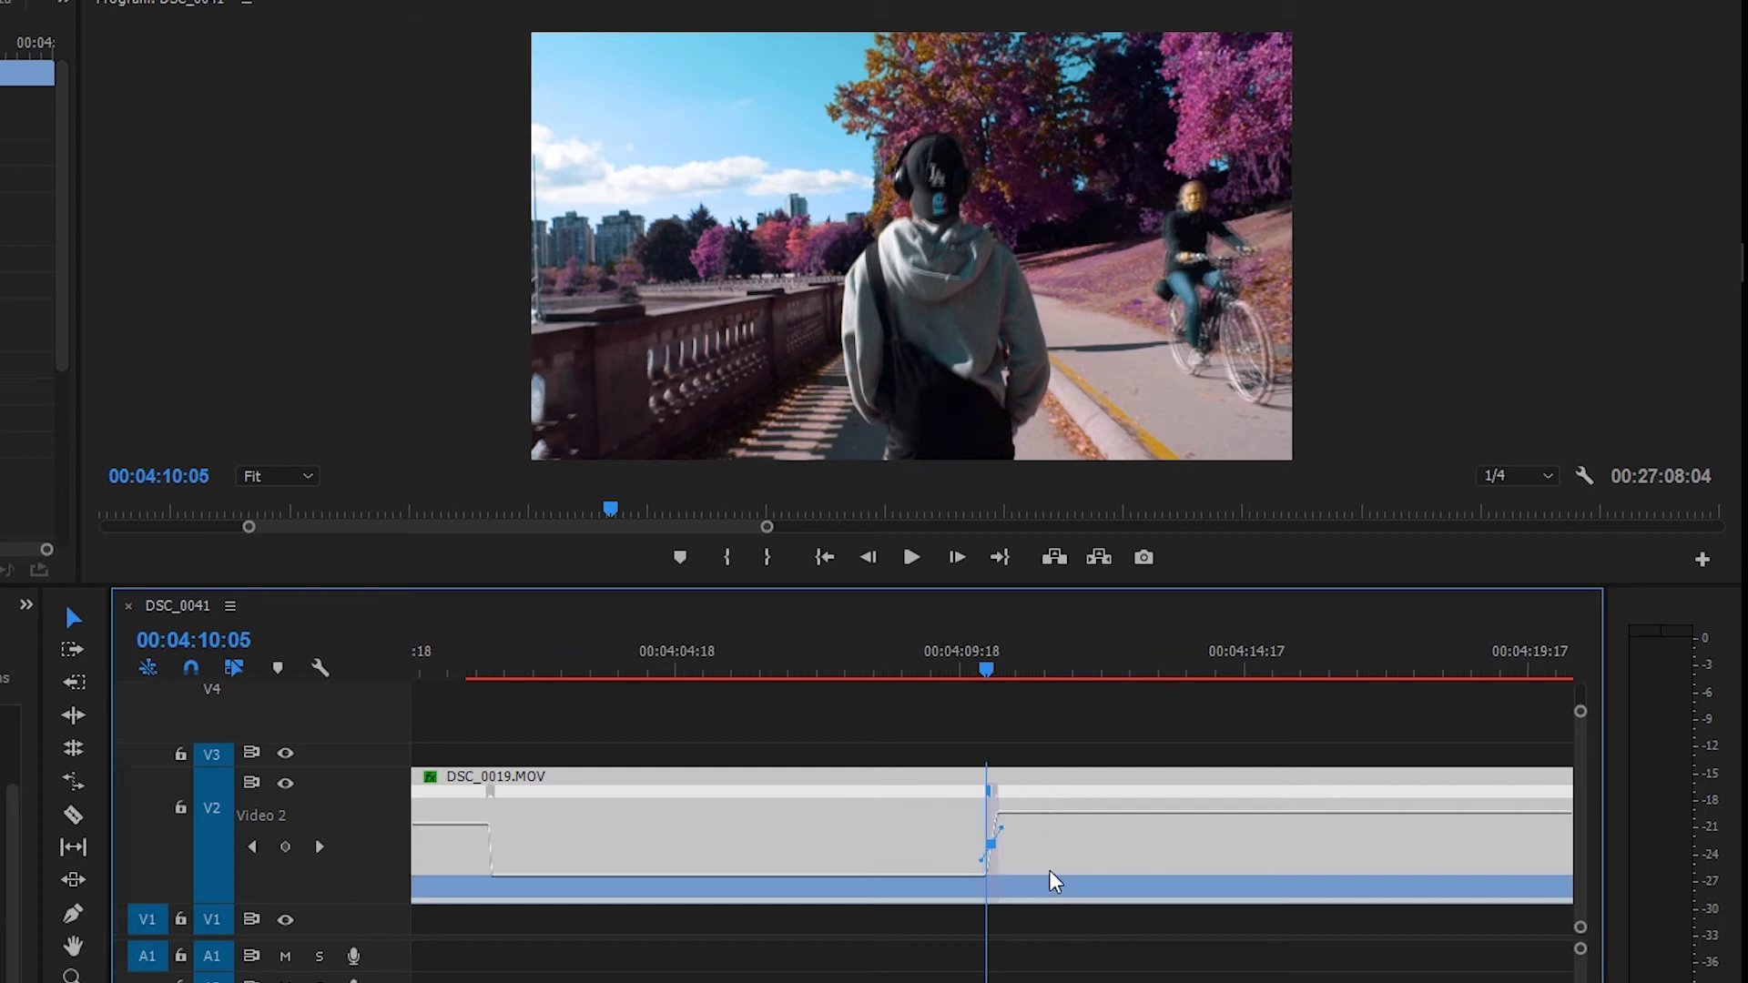
left_click_drag(948, 669, 811, 674)
key("space")
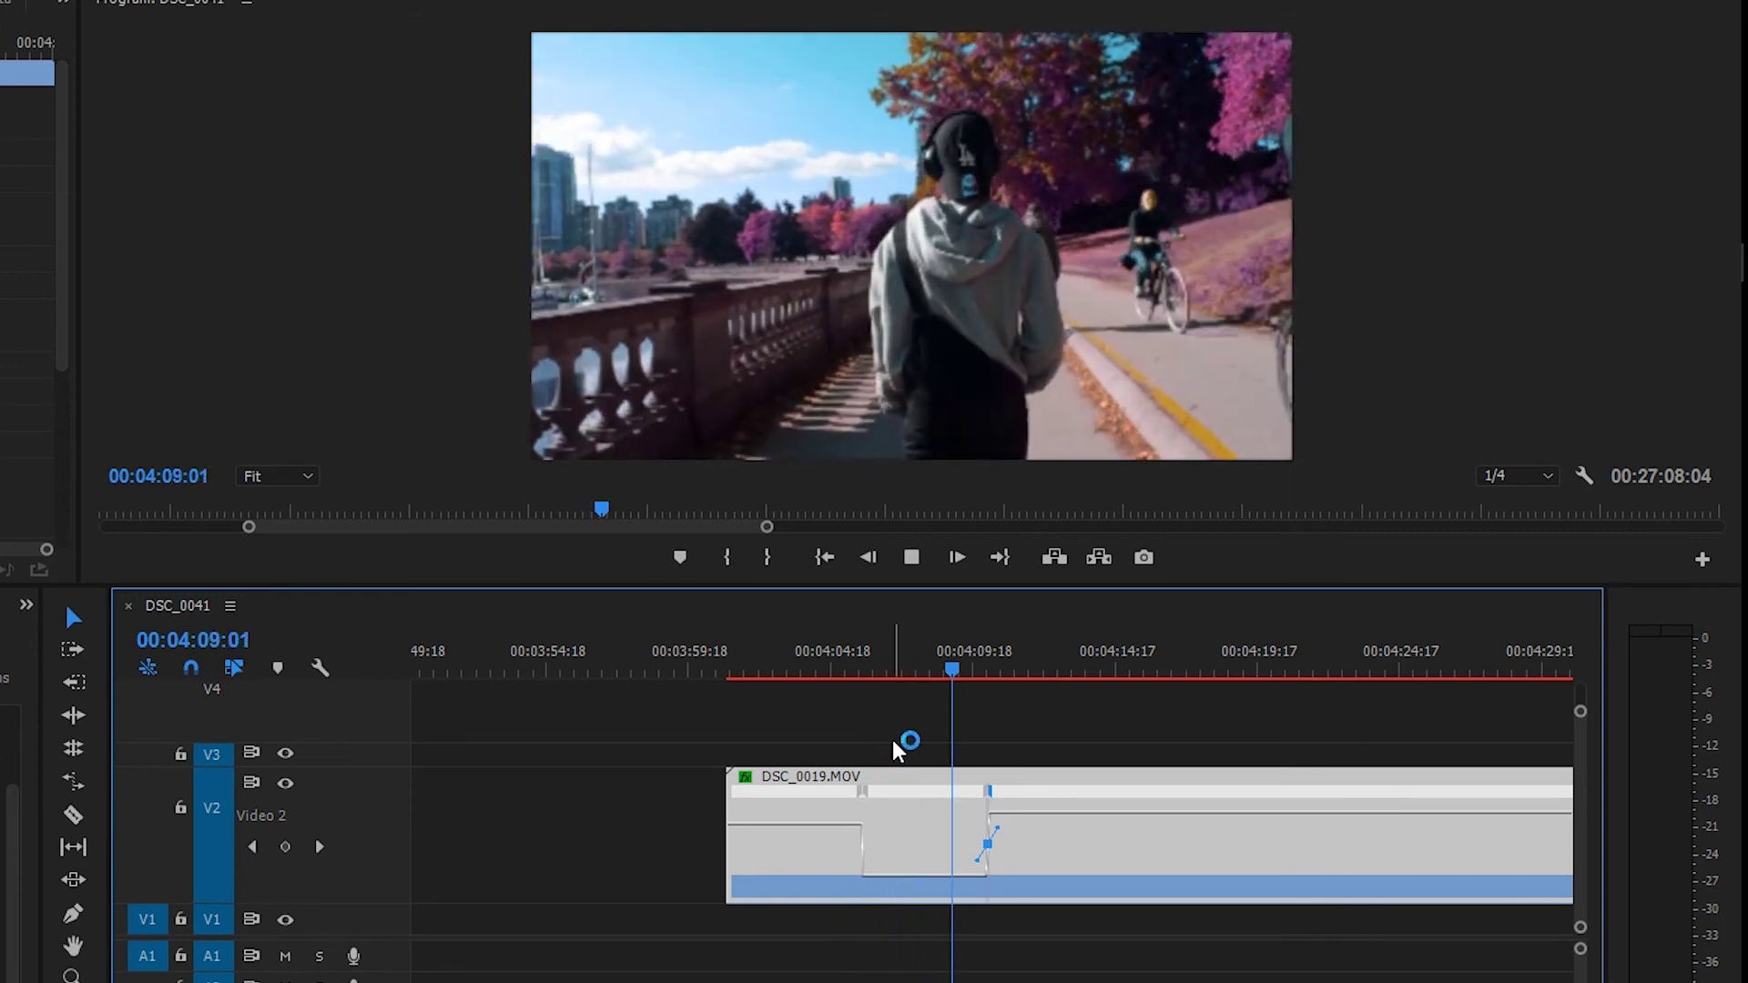
key("space")
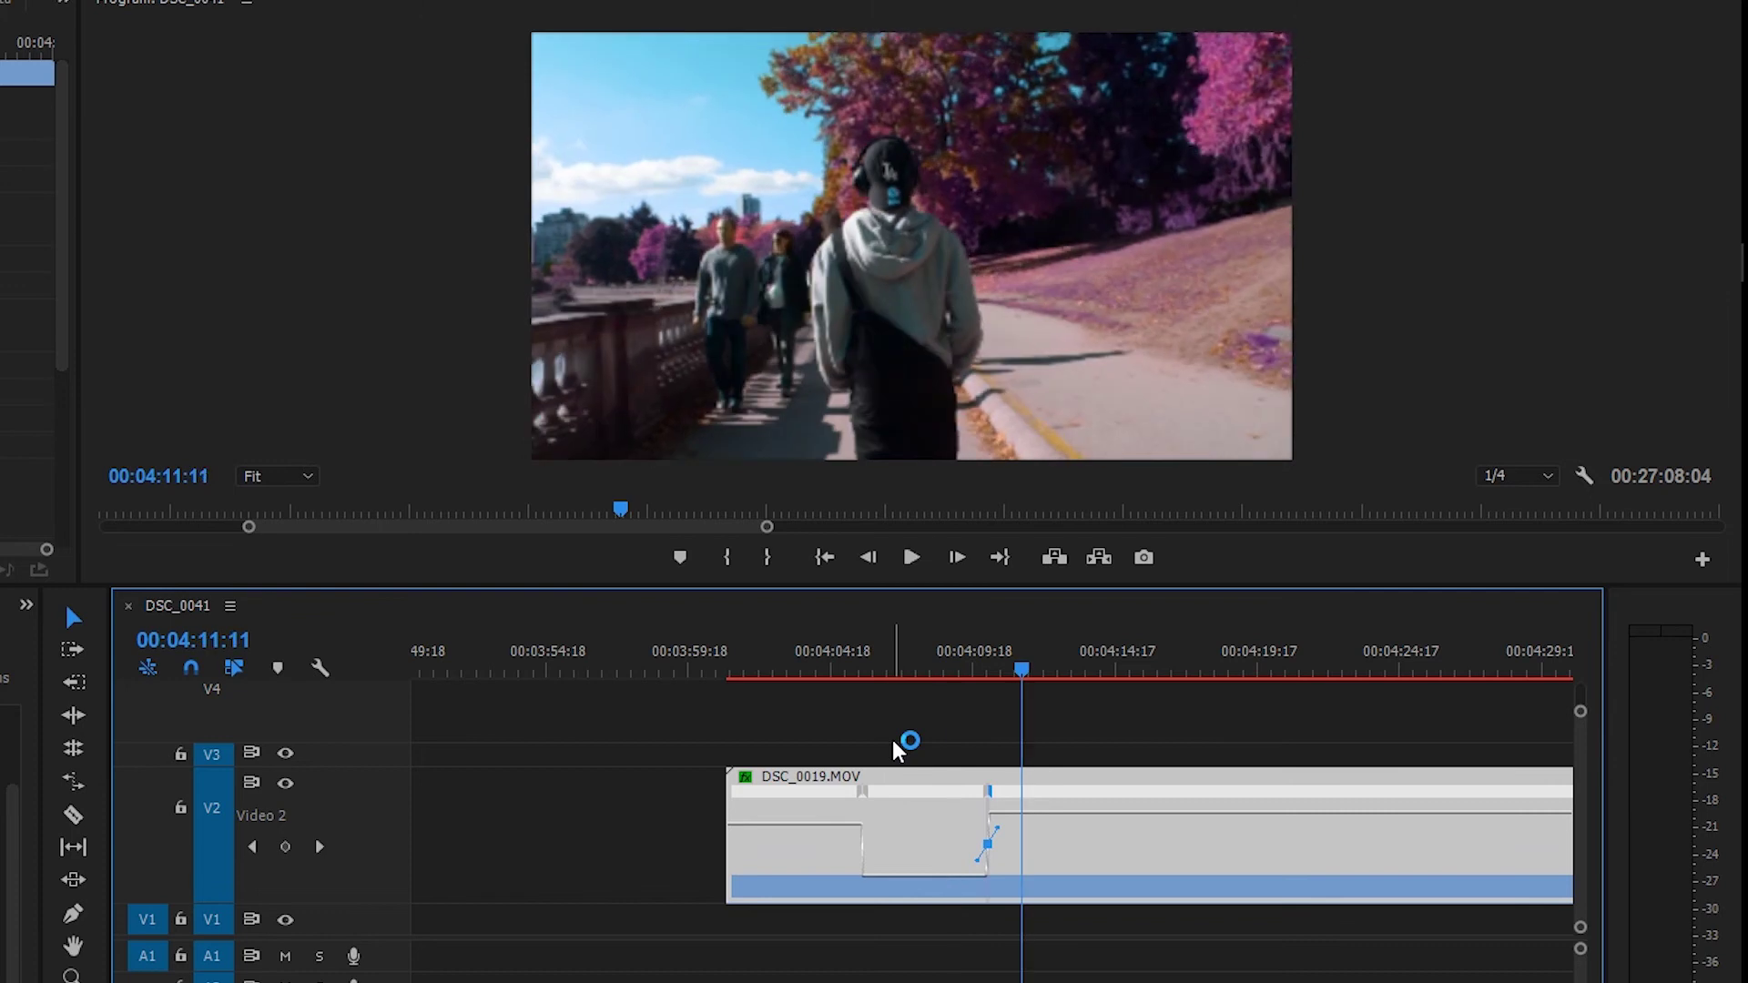